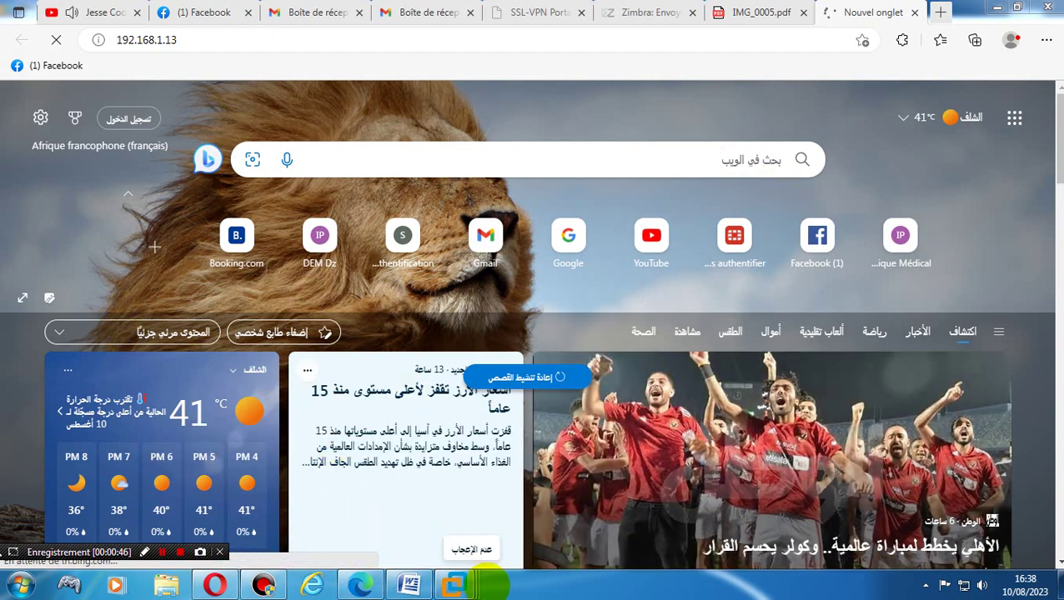
- Switch from the loading Edge page to VMware Workstation showing the ESXi 7.x machine
left_click(457, 584)
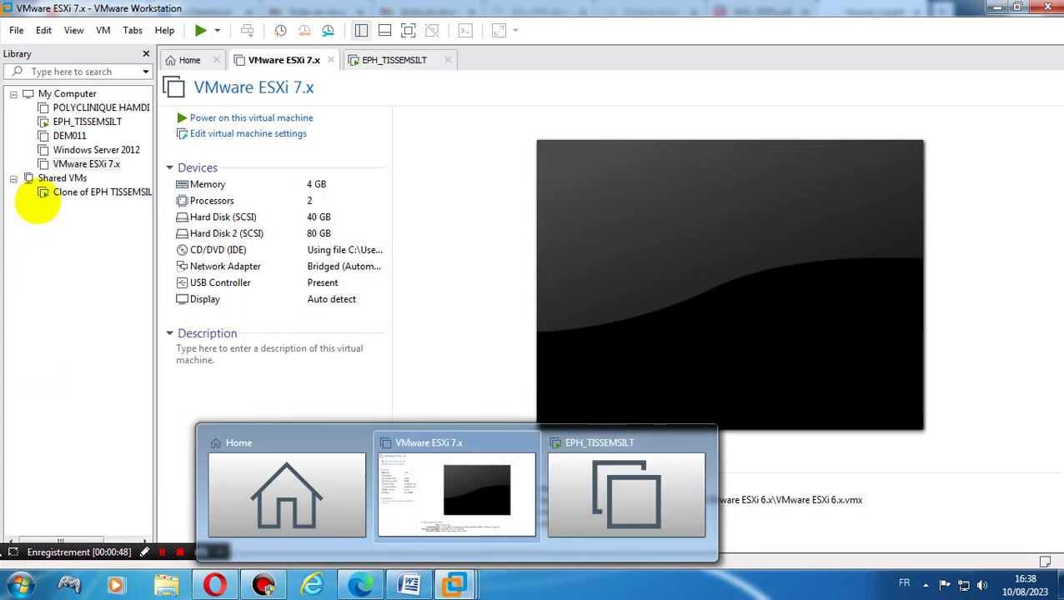
- Open the EPH_TISSEMSILT virtual machine's Ubuntu console from the Library
left_click(74, 192)
left_click(73, 186)
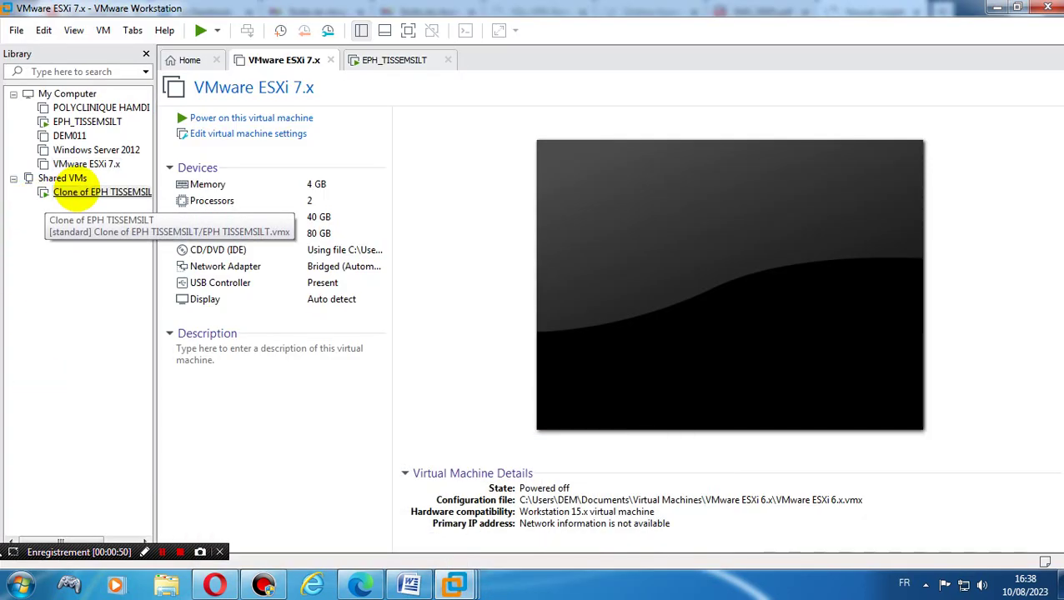
right_click(74, 192)
left_click(19, 261)
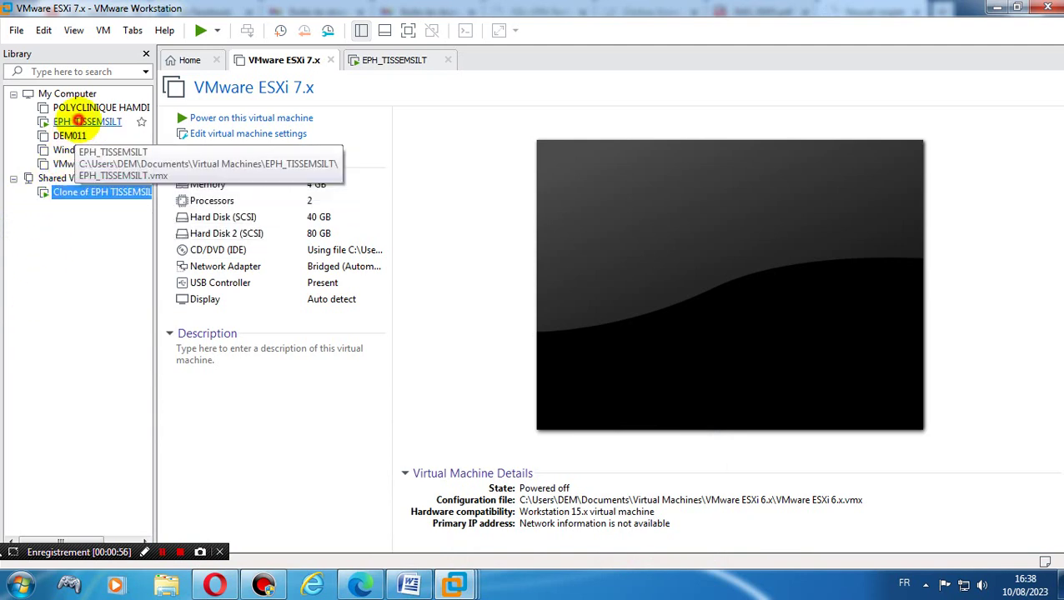
double_click(75, 122)
- Open Clone of EPH TISSEMSILT from Shared VMs in its own tab
left_click(101, 194)
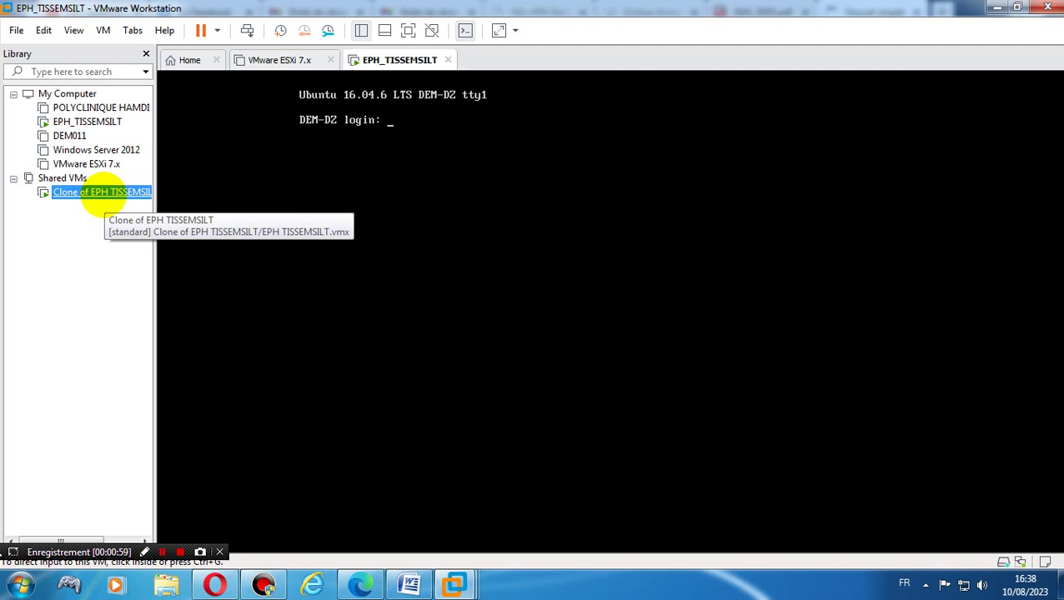
right_click(96, 193)
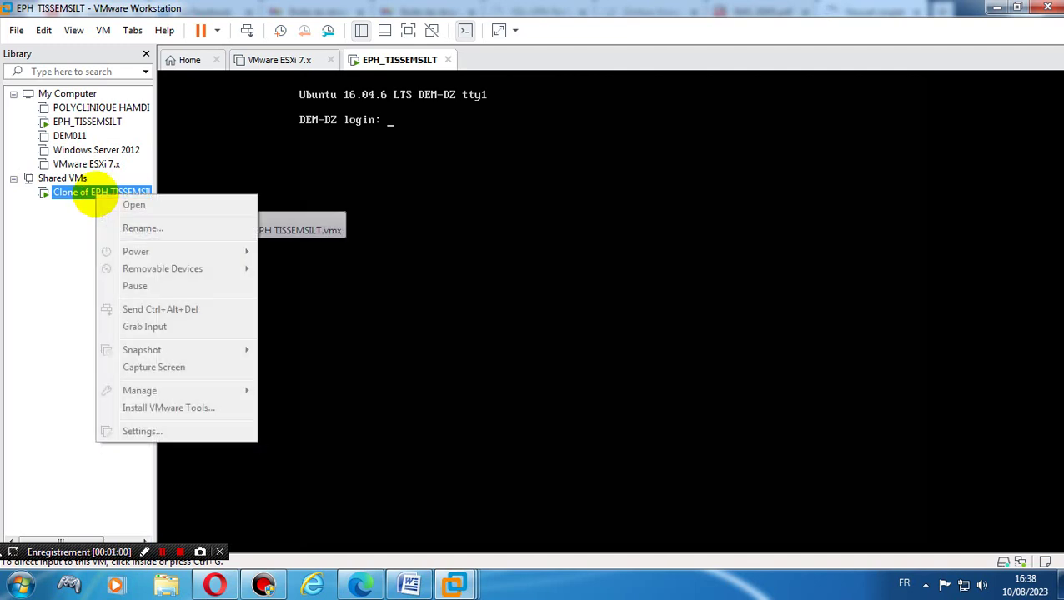
left_click(22, 291)
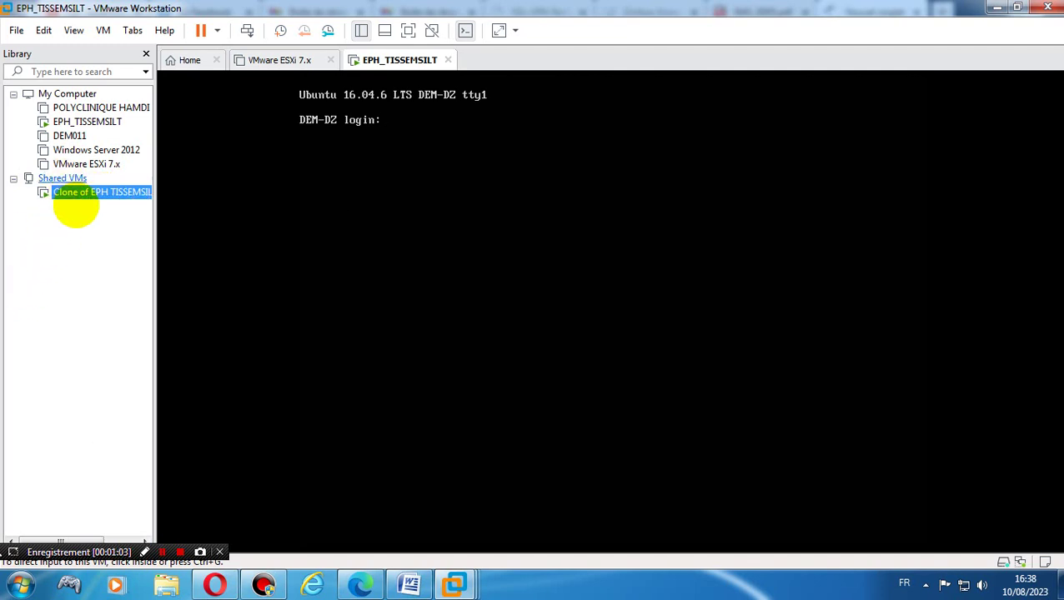
double_click(76, 195)
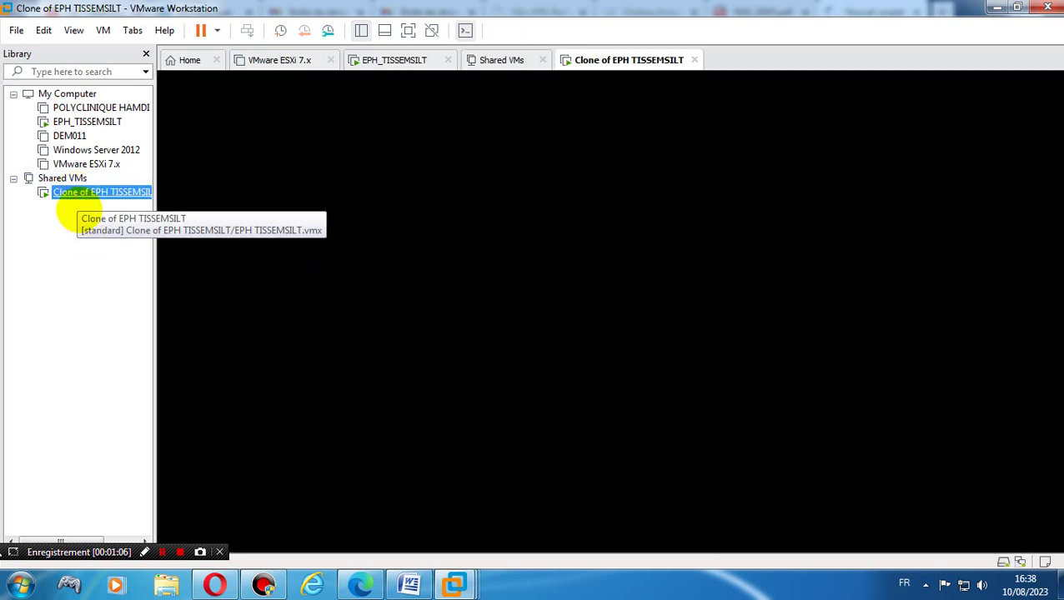
- Power off Clone of EPH TISSEMSILT and go back to the EPH_TISSEMSILT console
right_click(72, 193)
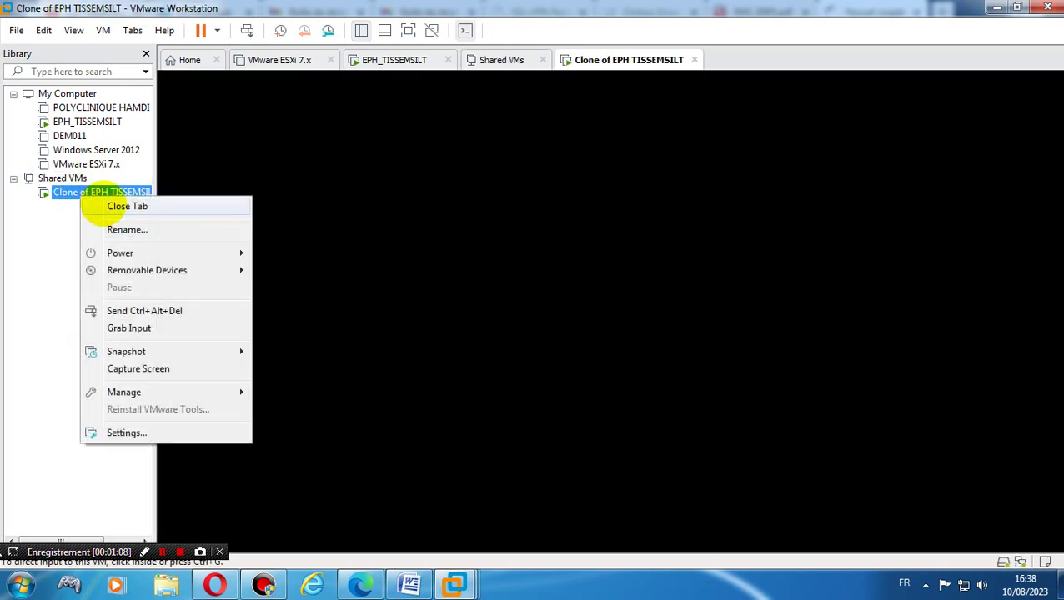
mouse_move(125, 250)
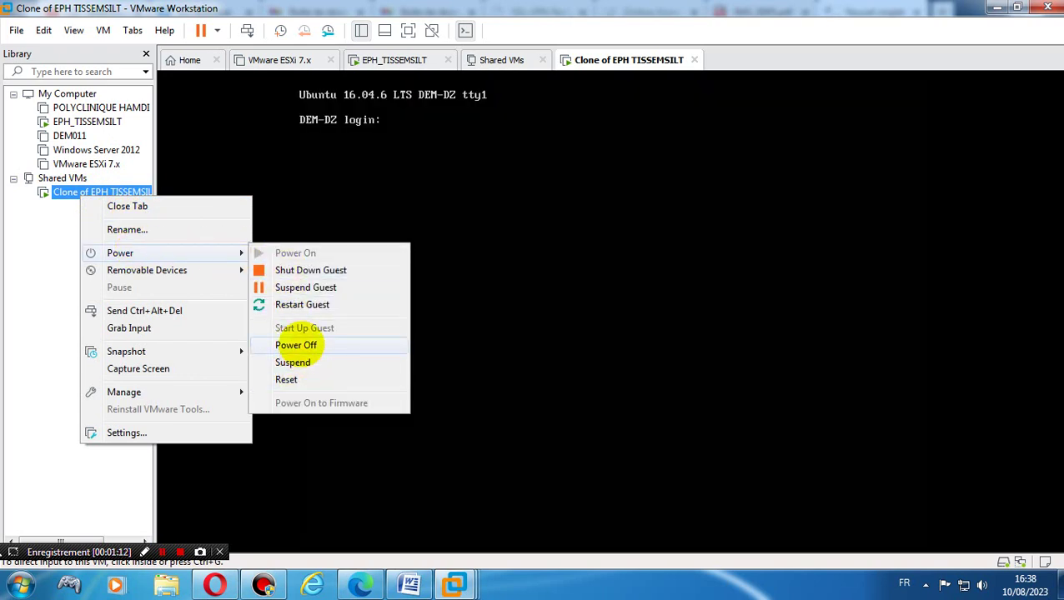
left_click(296, 345)
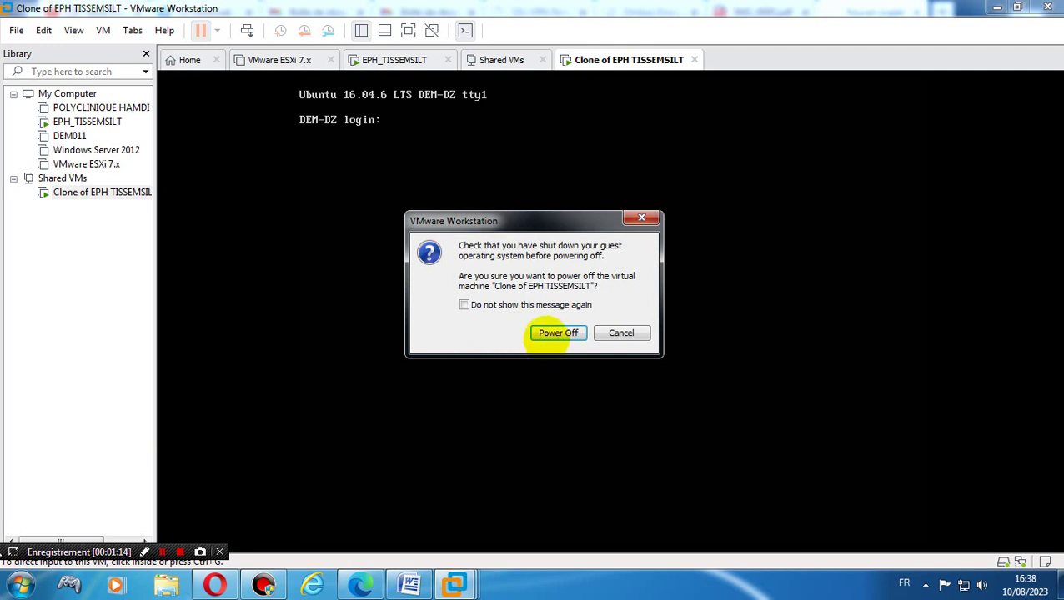
left_click(557, 333)
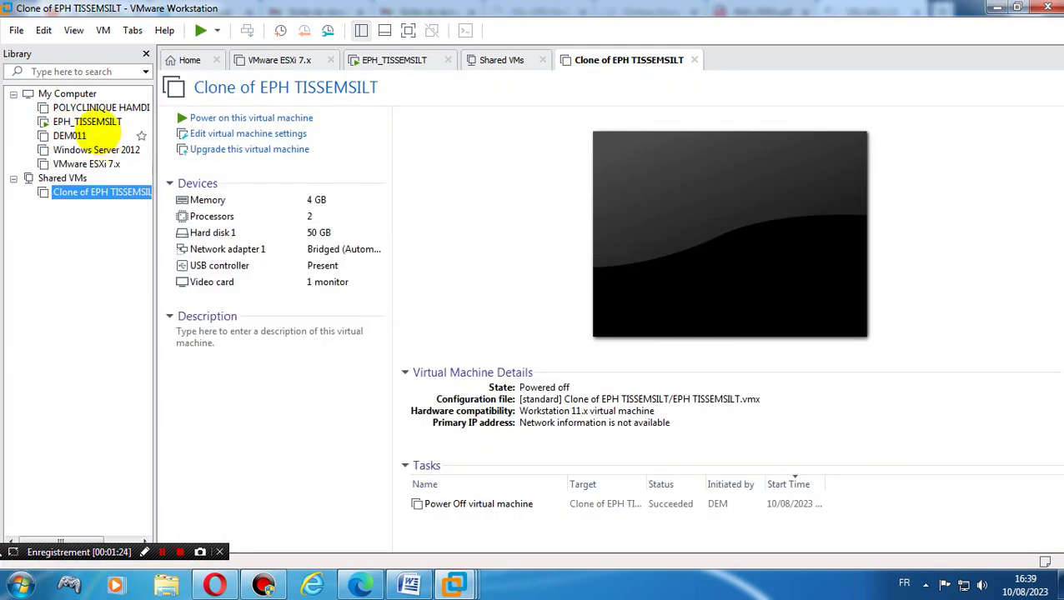
left_click(88, 121)
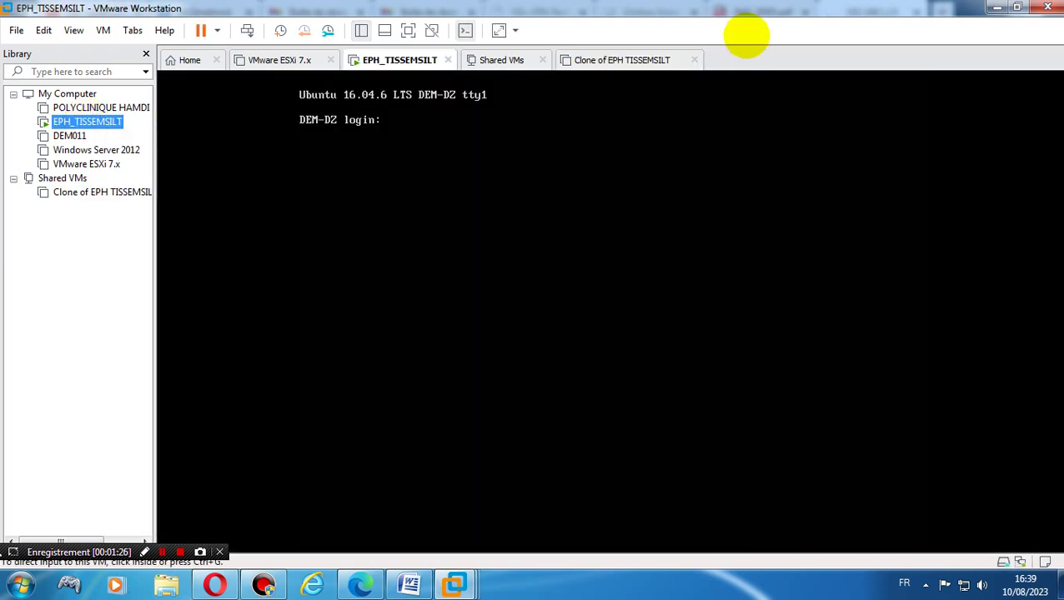
- Back in Edge, submit the saved administrator login from the Username dropdown
left_click(997, 6)
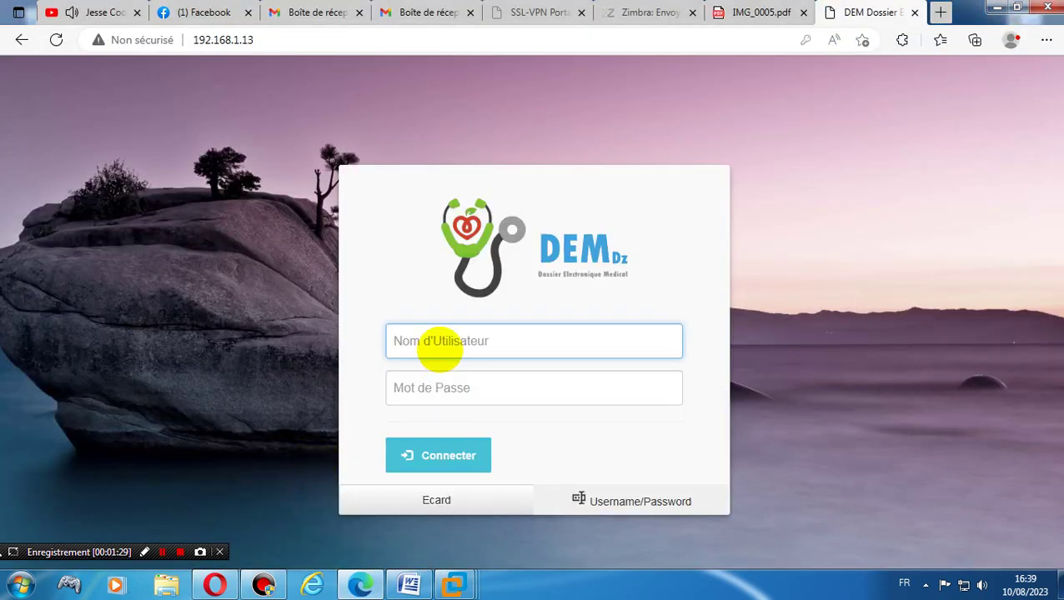
left_click(439, 347)
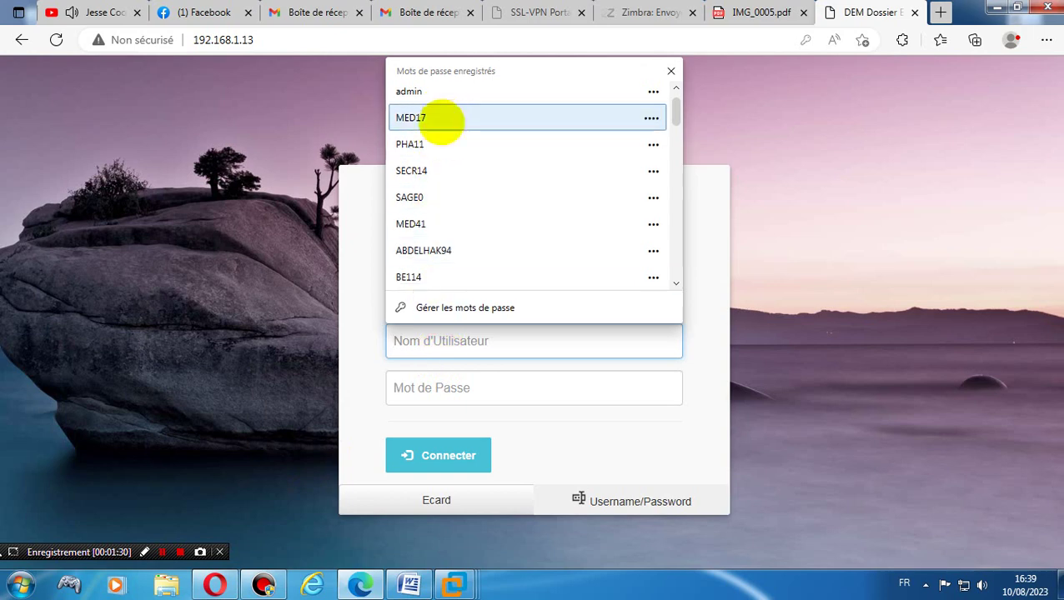
left_click(446, 98)
left_click(412, 469)
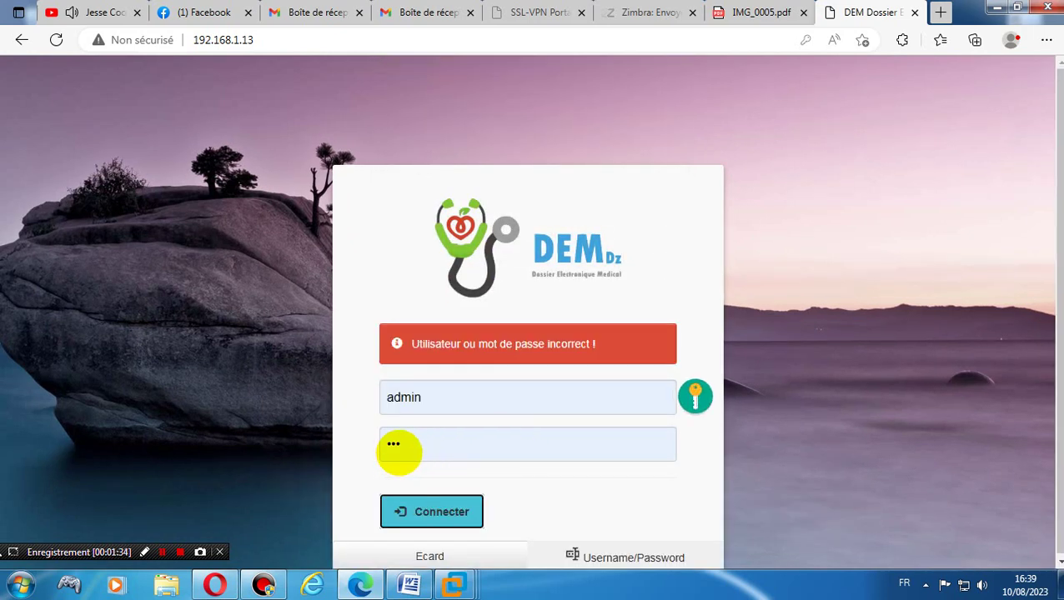
- Replace the administrator password with the correct one and sign in again
left_click(397, 448)
key("ctrl+a")
type("••")
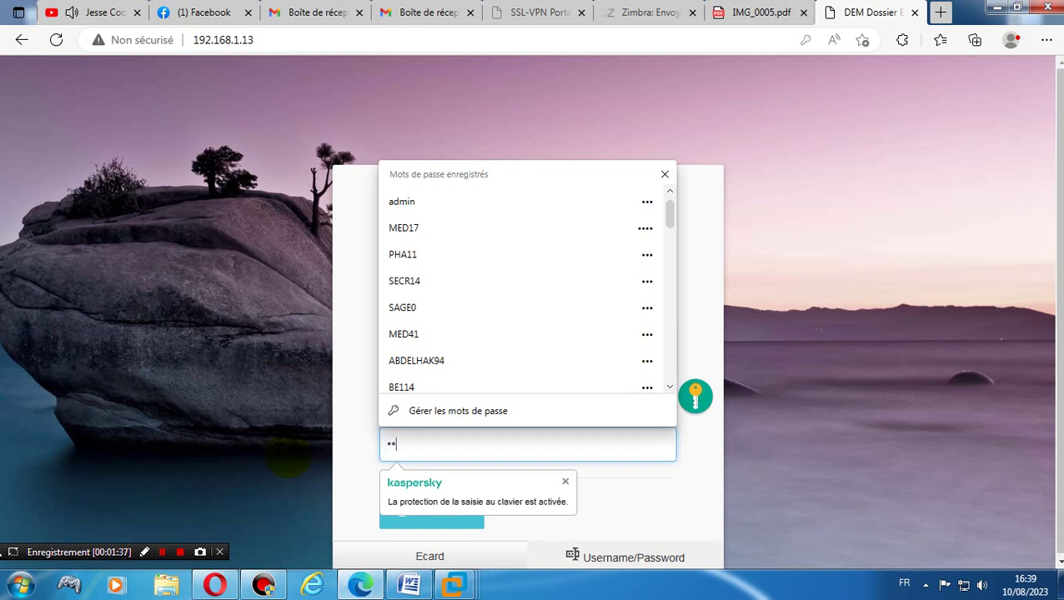
type("•••")
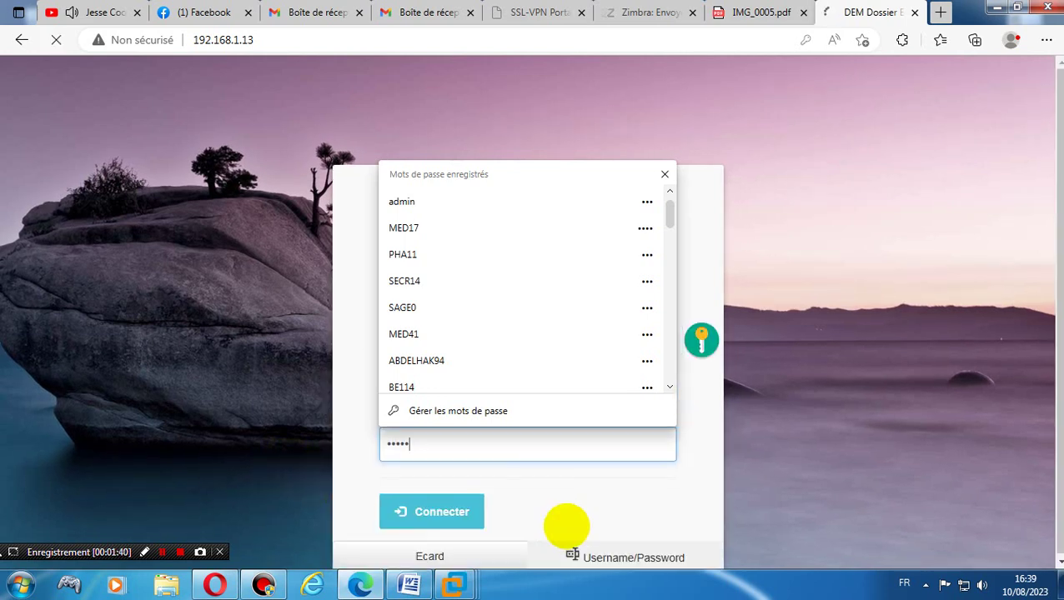
left_click(572, 522)
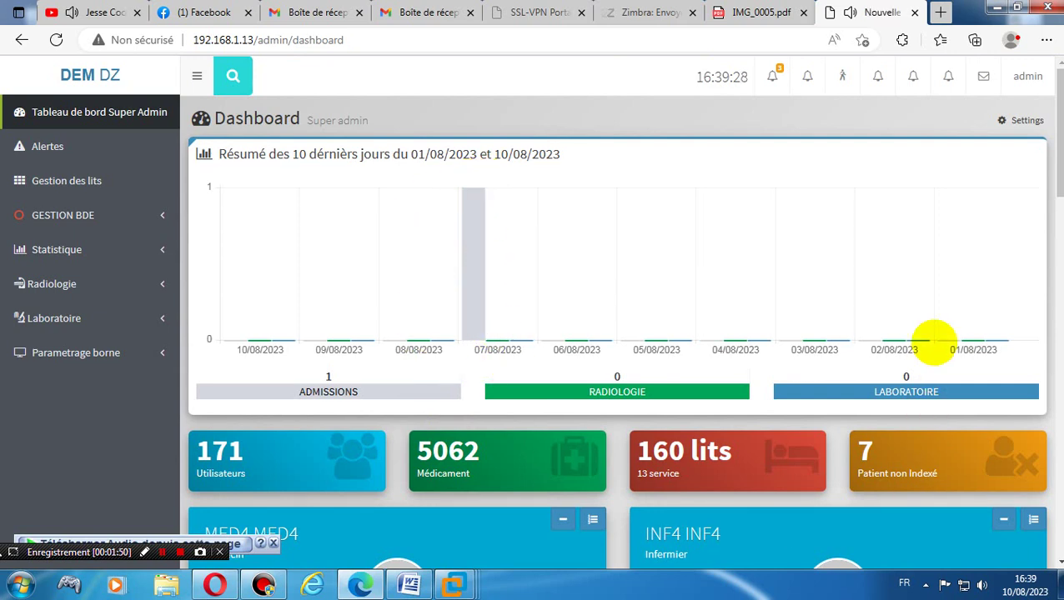
- Scroll through the dashboard, then go via Alertes to the Settings page showing version 0.1.1 LTS
left_click_drag(1056, 134, 1027, 505)
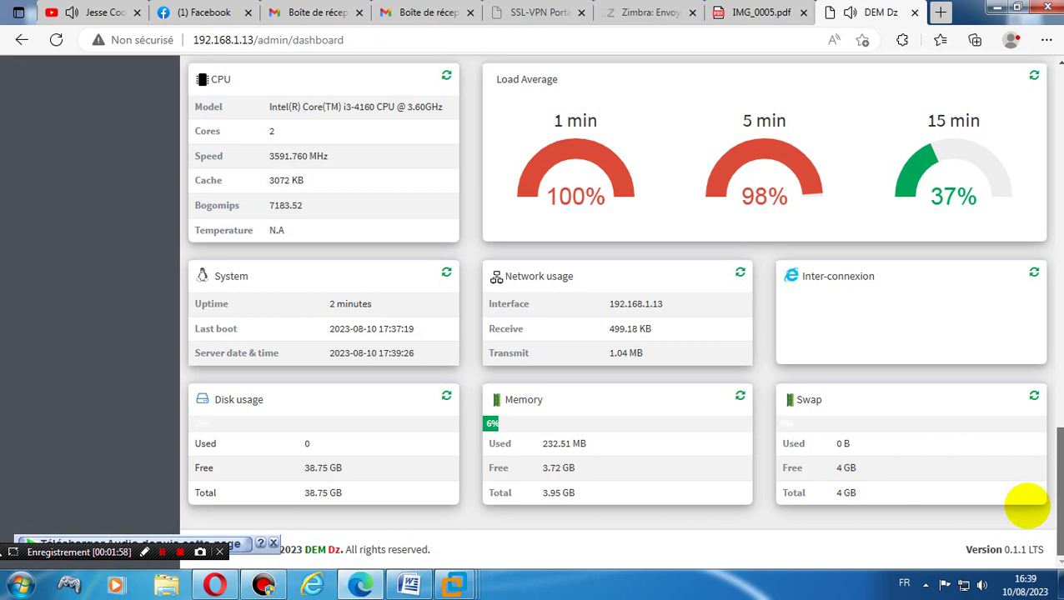
left_click_drag(1027, 505, 1038, 53)
left_click(46, 157)
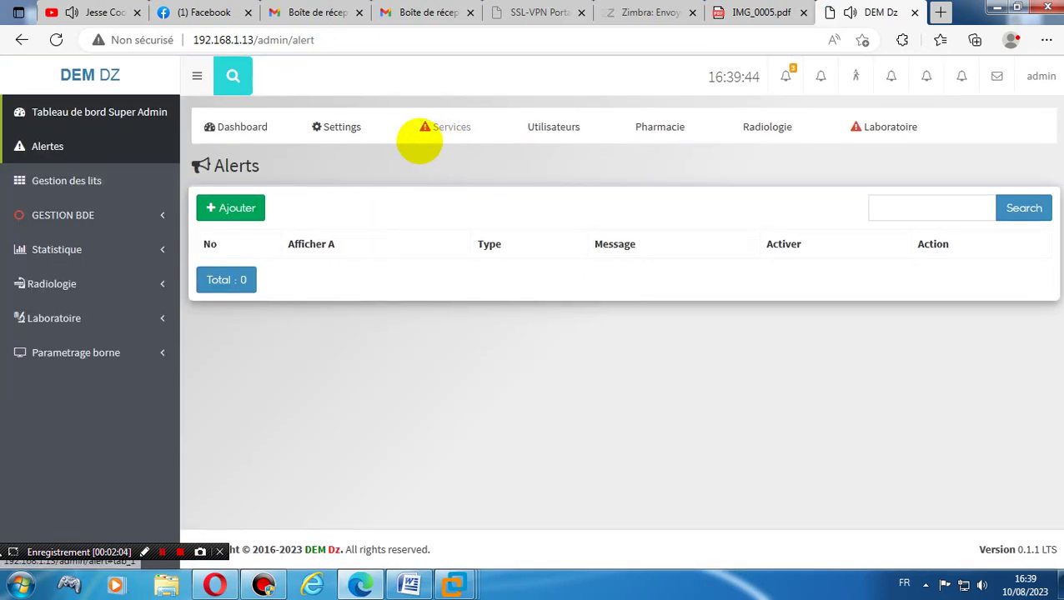
left_click(347, 127)
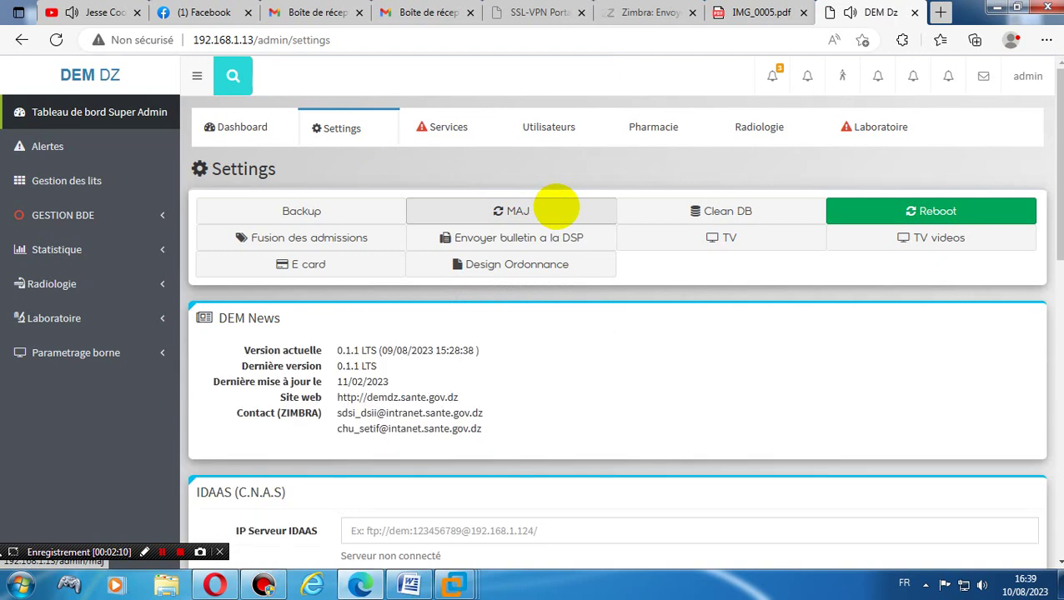
- Trigger the update with MAJ and the 'maj' URL path, ending on the dashboard
left_click(556, 206)
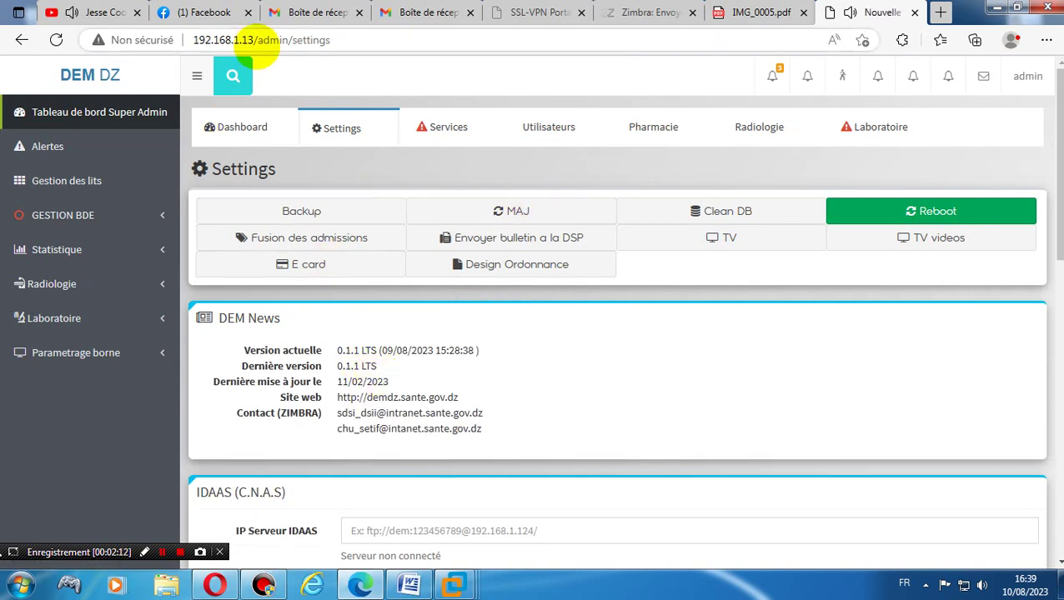
left_click_drag(257, 40, 421, 537)
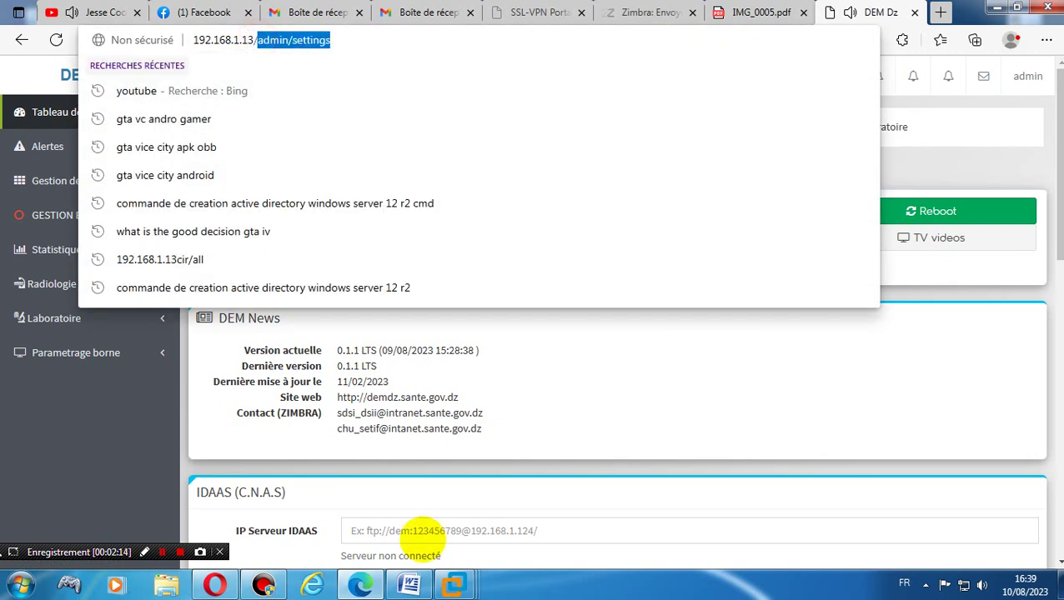
type("maj")
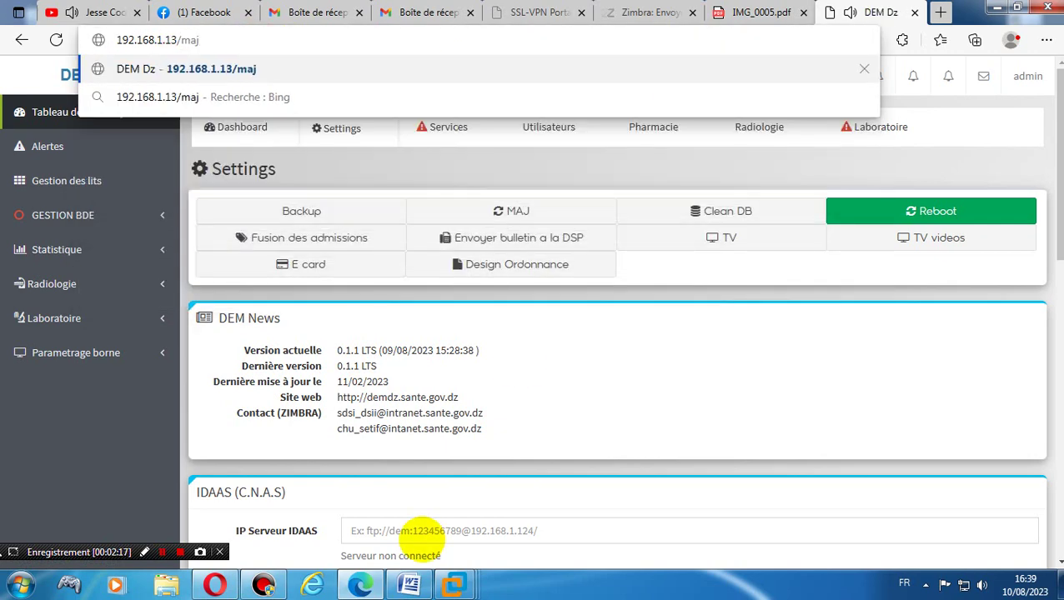
key("Return")
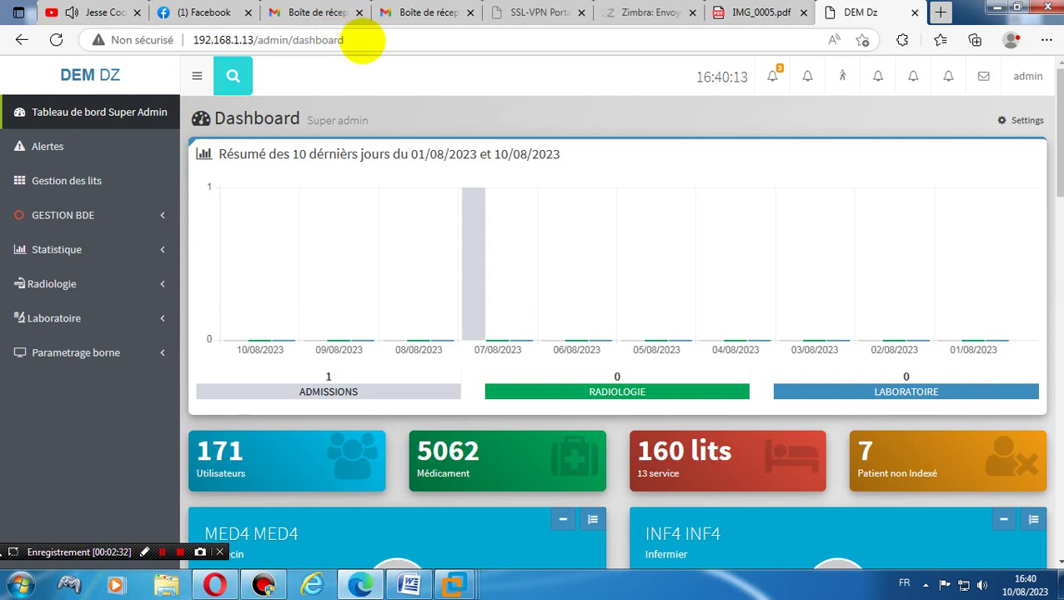
- Dismiss the address bar suggestions and load the Alertes page twice
left_click(363, 40)
left_click(362, 40)
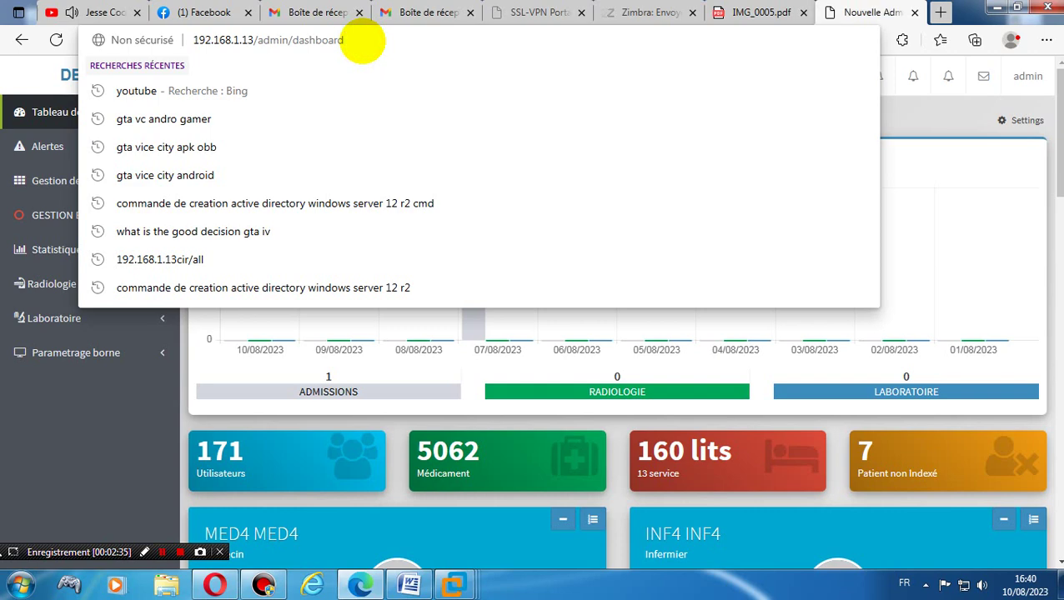
left_click(375, 319)
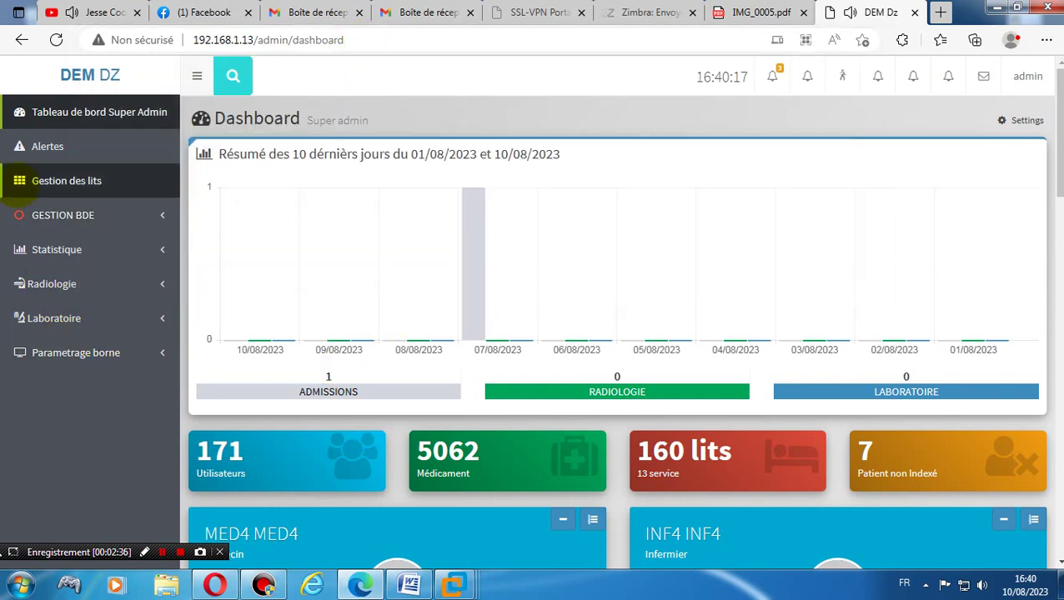
left_click(21, 146)
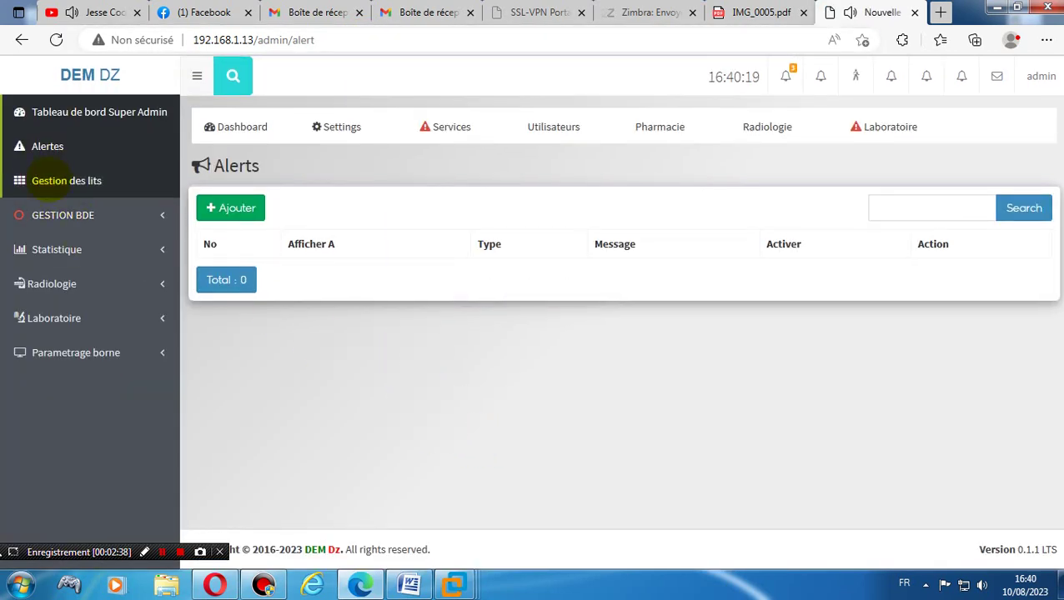
left_click(25, 147)
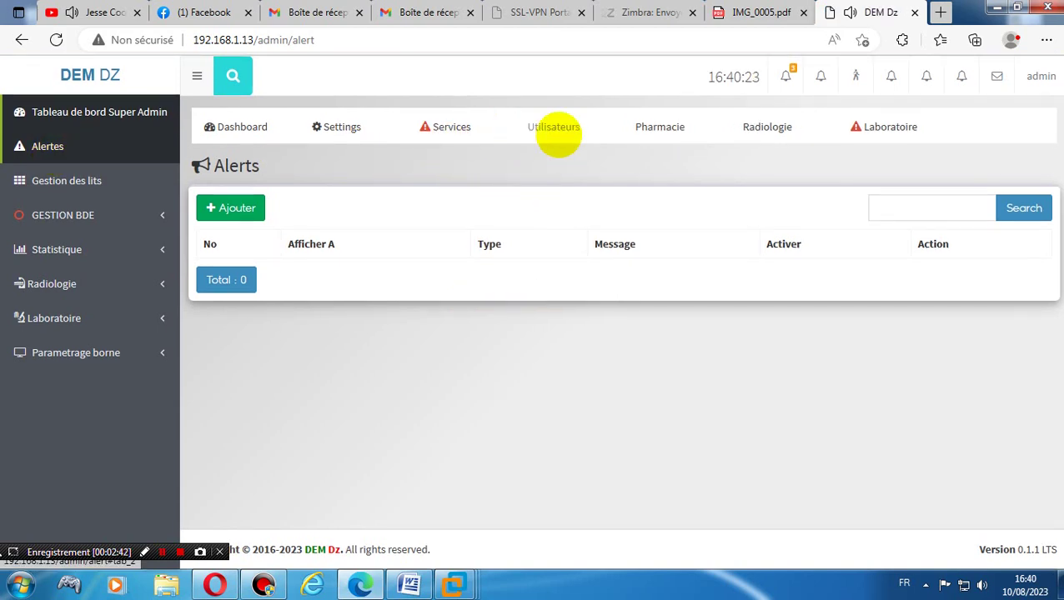
- Open the users list, then the administration Settings page
left_click(557, 133)
left_click(565, 165)
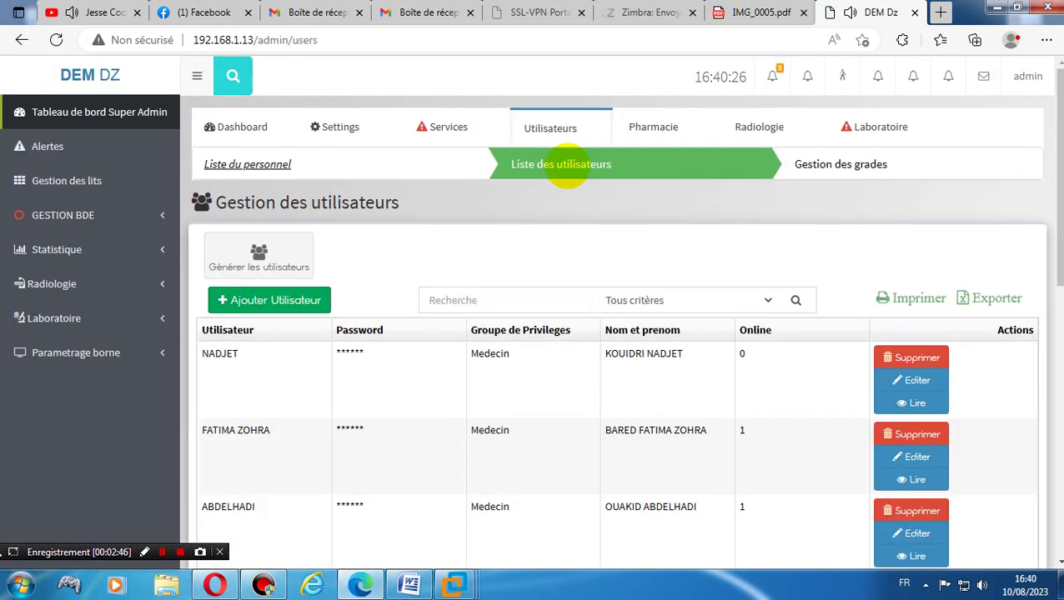
left_click(343, 125)
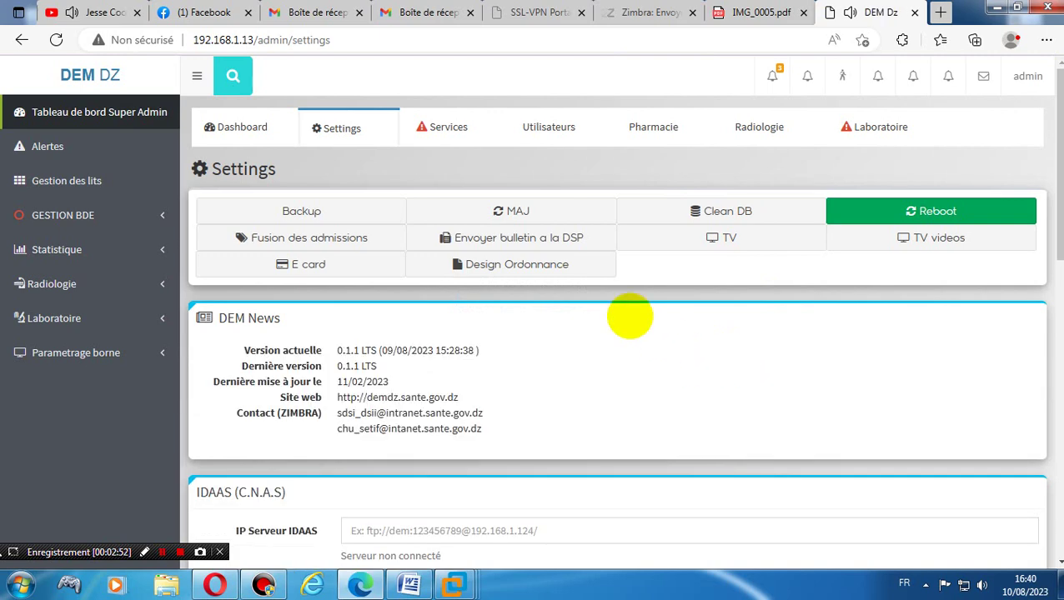
- Apply the MAJ update to 0.1.1 LTS (10/08/2023 16:40:44), then open Pharmacie's Gestion de la DCI
left_click(517, 211)
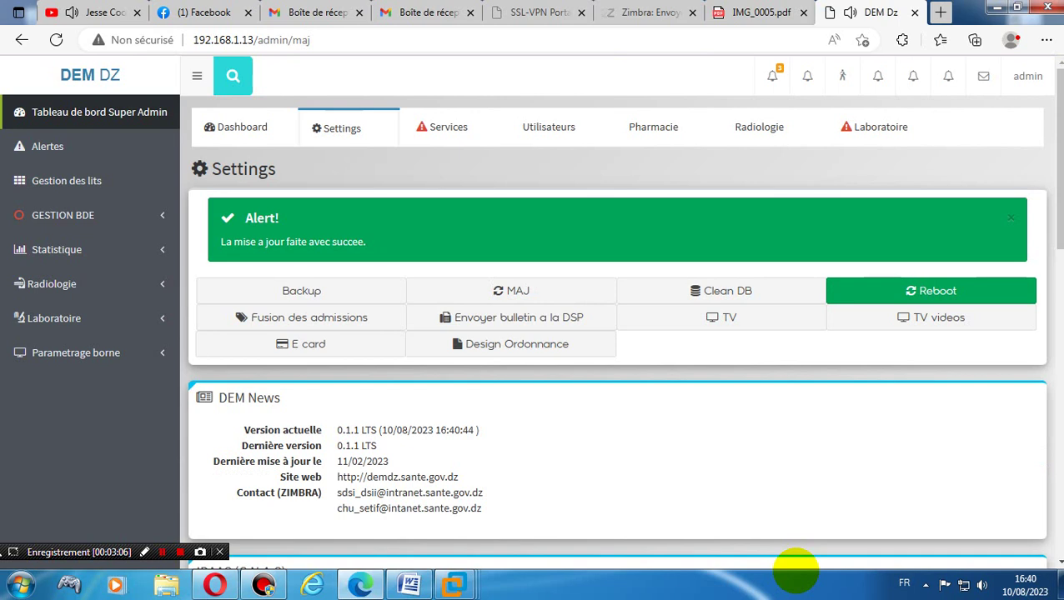
left_click(659, 131)
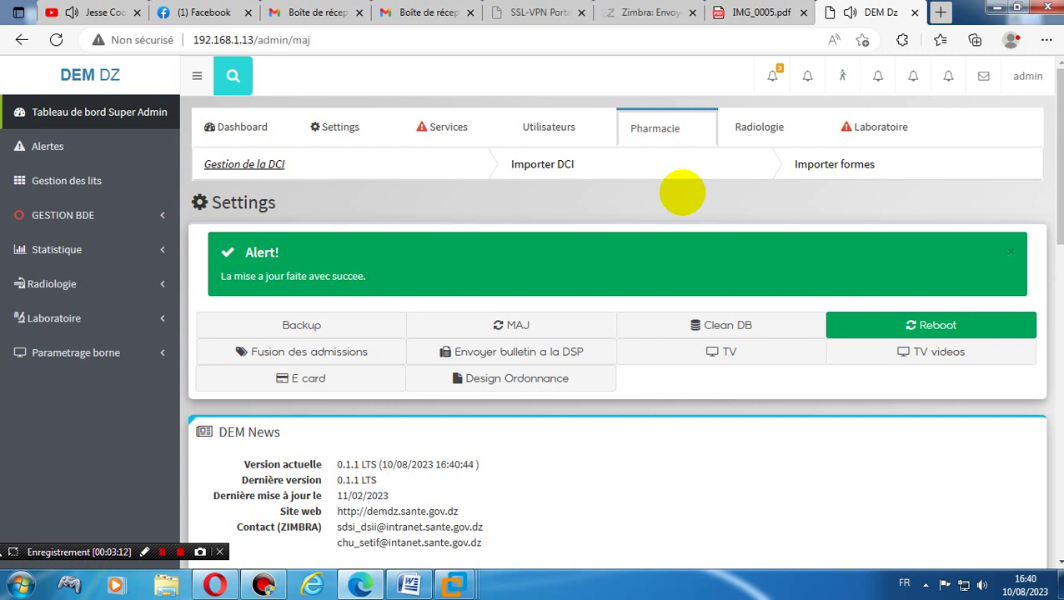
left_click(255, 165)
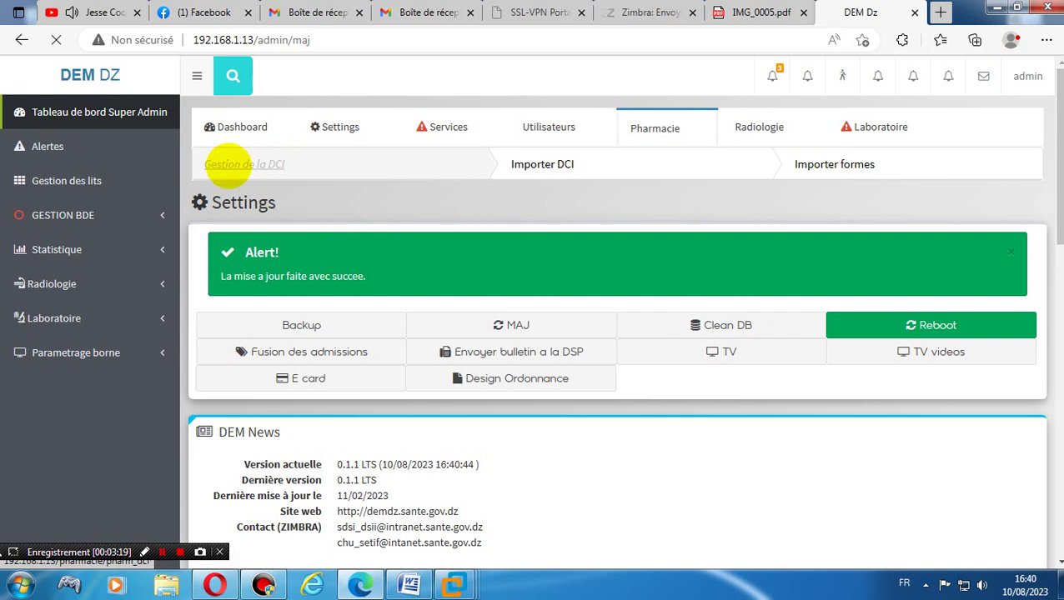
left_click(691, 153)
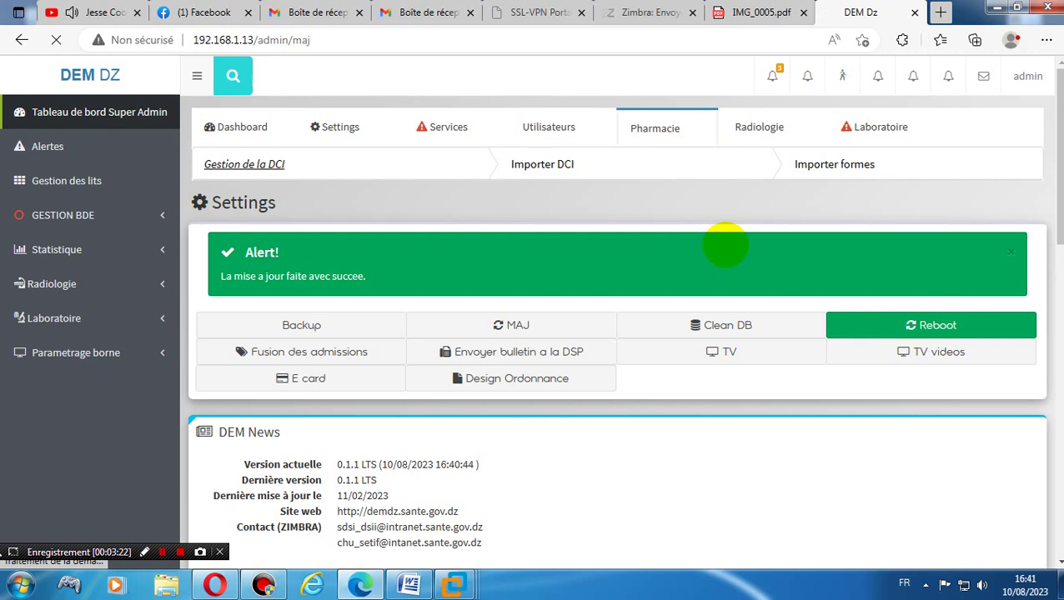
scroll(724, 244, "down", 15)
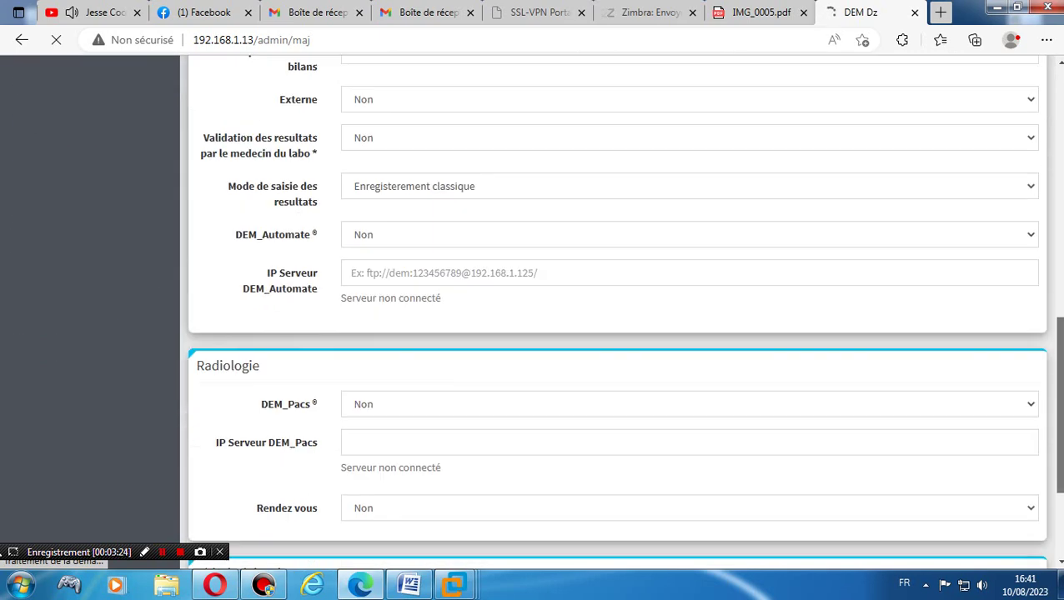
scroll(725, 244, "down", 1)
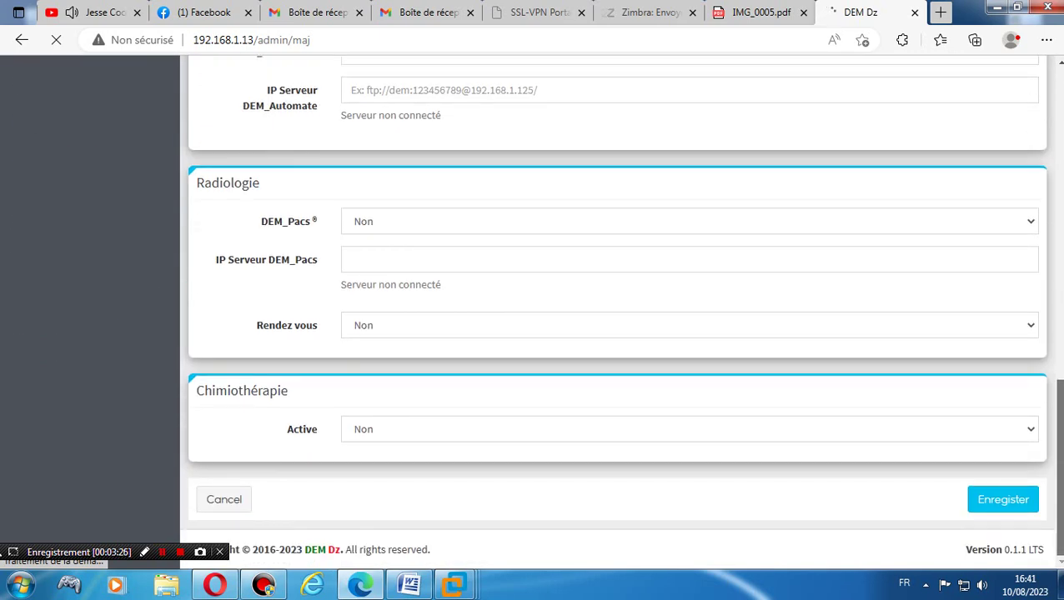
scroll(617, 300, "up", 3)
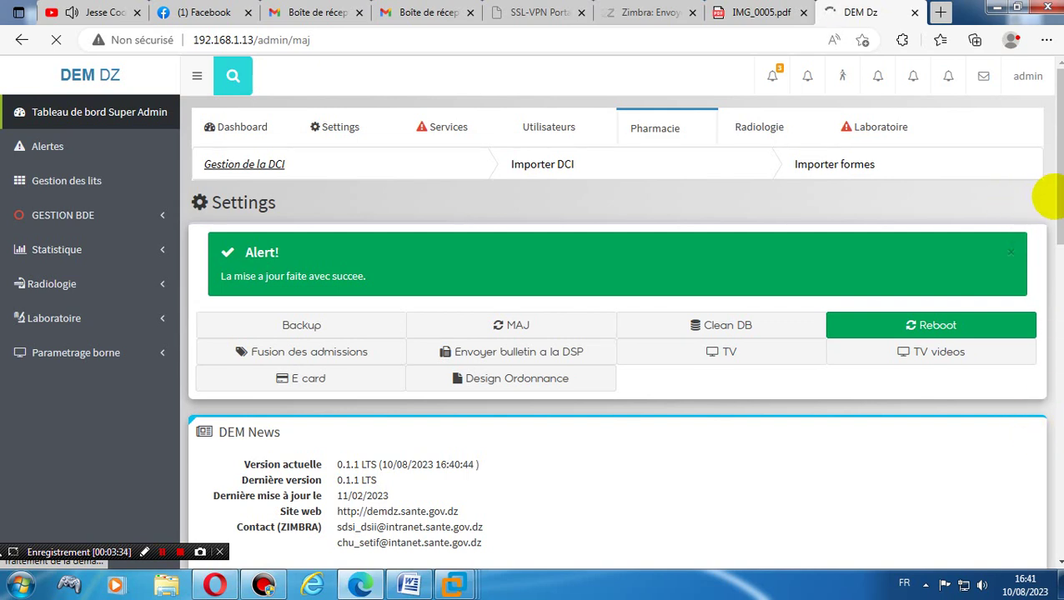
left_click(567, 164)
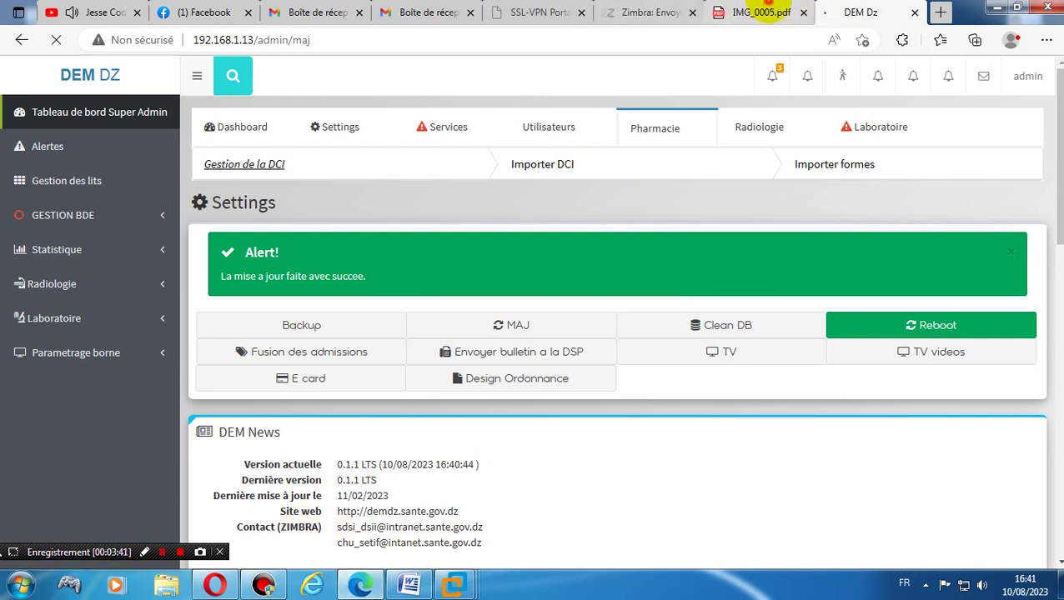
left_click(760, 10)
left_click(863, 10)
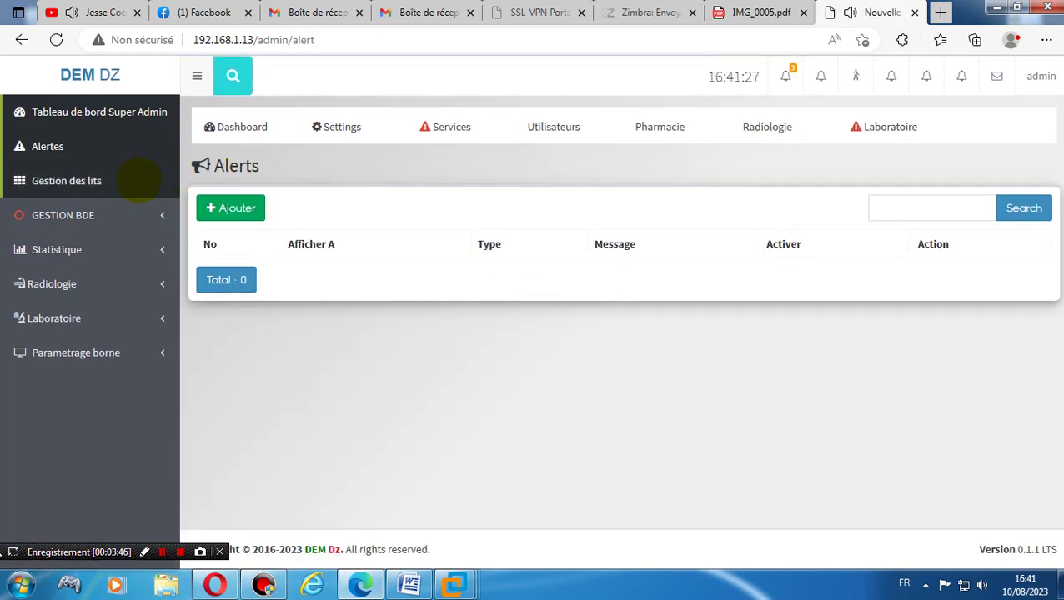
- Visit the Dashboard, Gestion des lits and Alertes pages
left_click(93, 122)
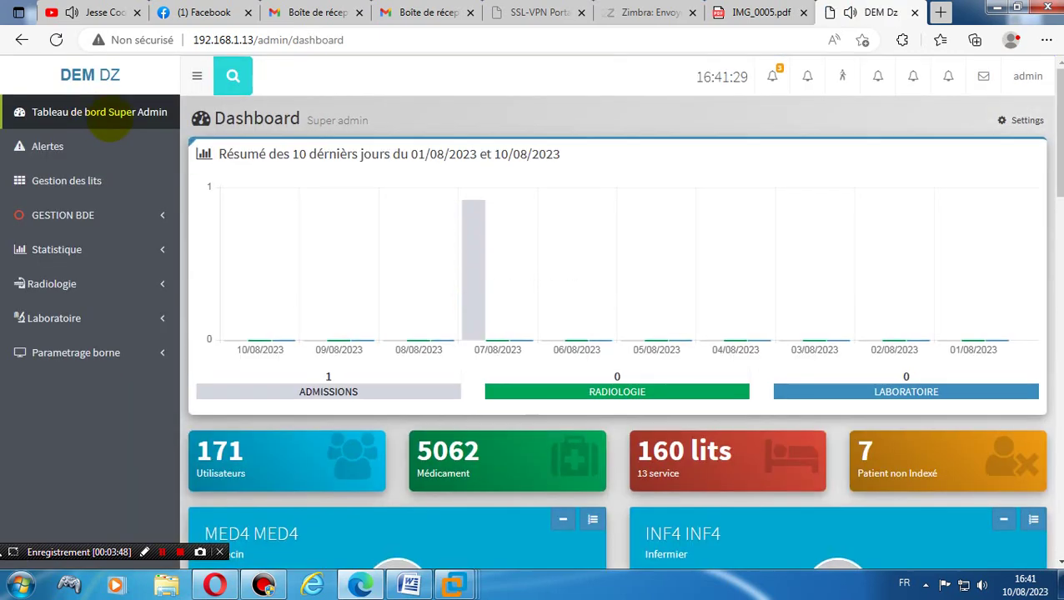
left_click(39, 181)
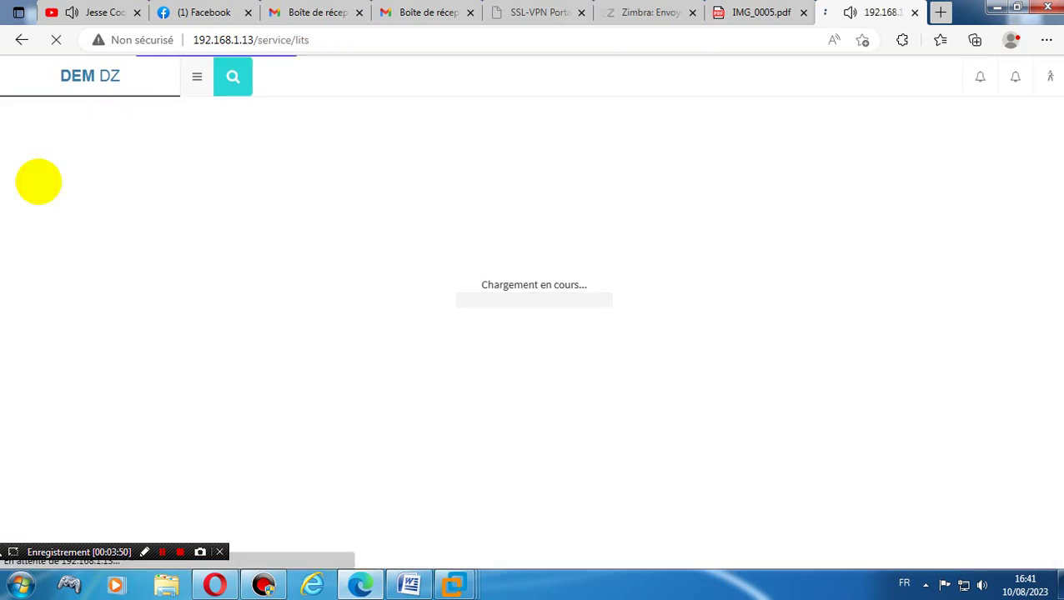
left_click(37, 146)
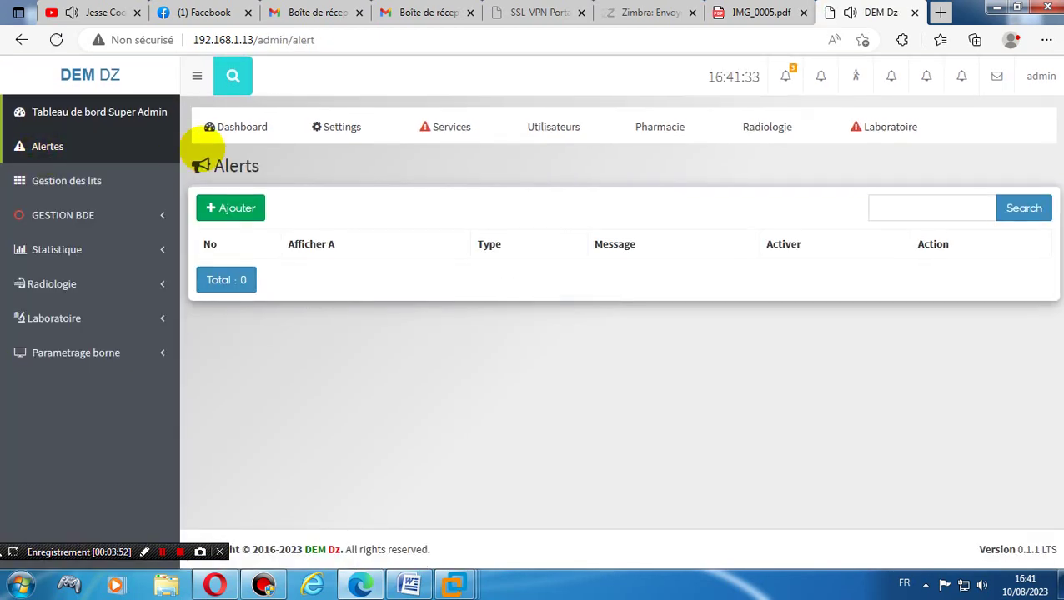
- Open Pharmacie's DCI management list and then the Excel DCI import page
left_click(657, 127)
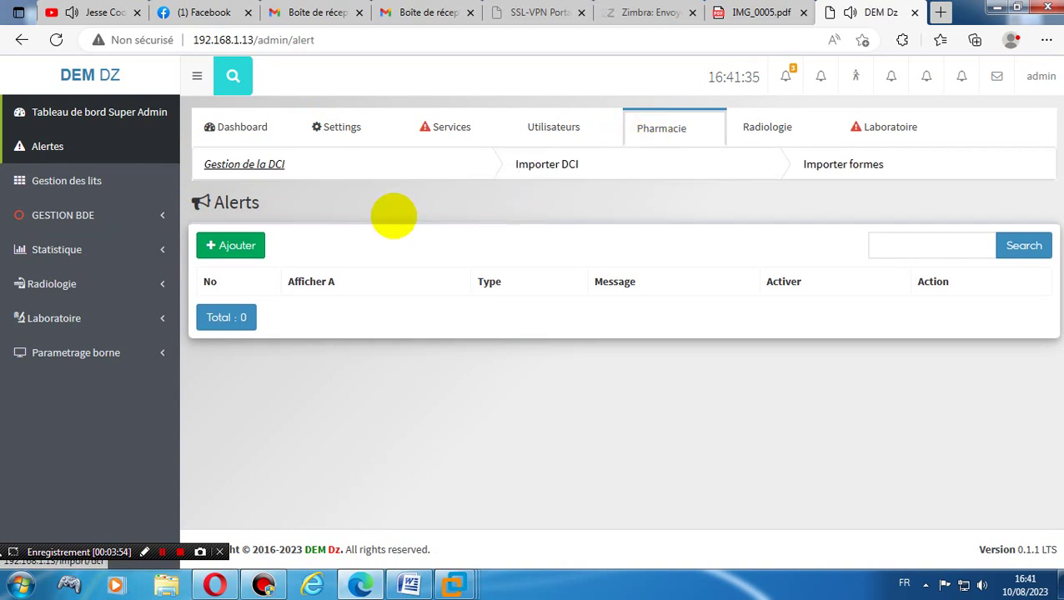
left_click(257, 166)
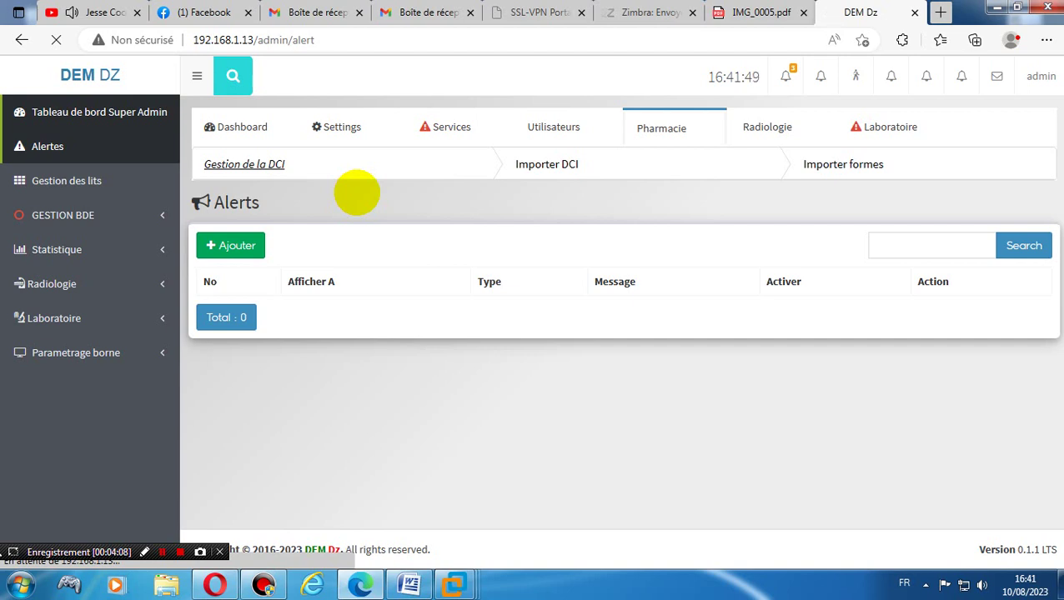
left_click(543, 164)
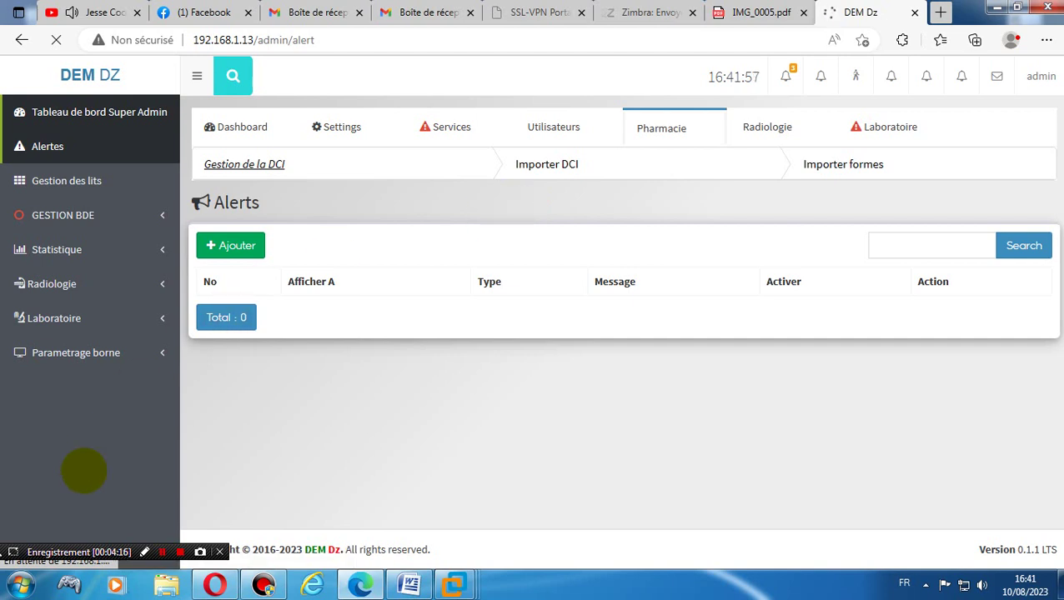
left_click_drag(71, 548, 523, 386)
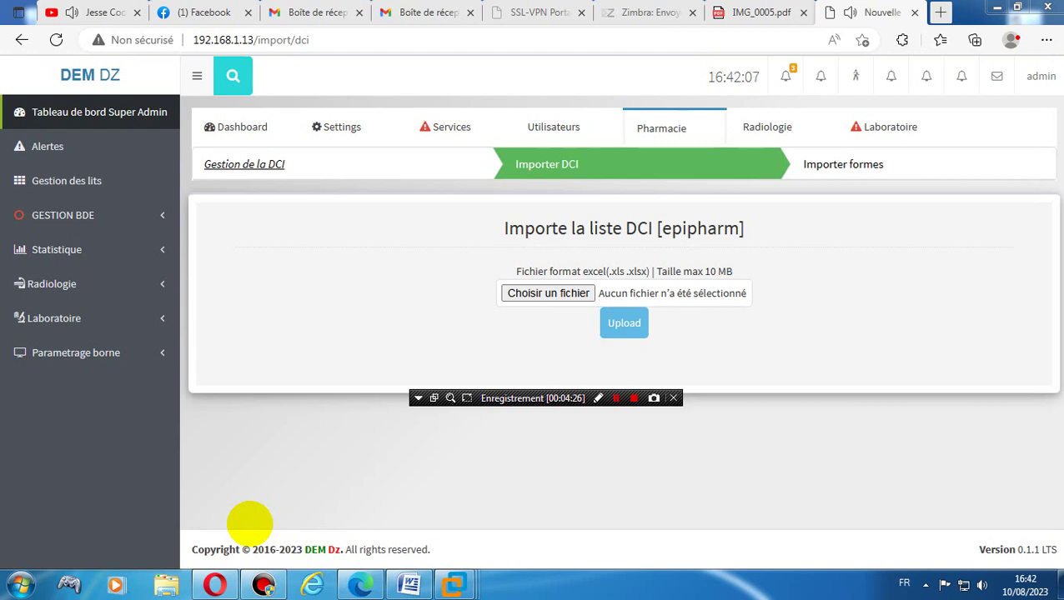
- Return to the Gestion de la DCI list through the Pharmacie breadcrumb
left_click(229, 165)
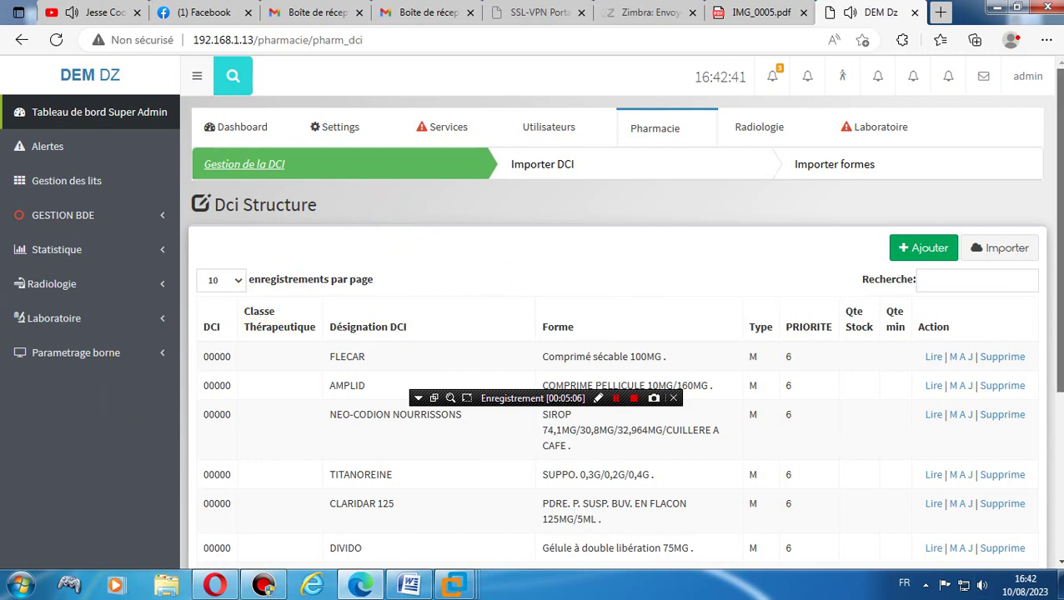
- Jump to page 507 of the DCI list and open the Ajouter DCI form
scroll(1057, 401, "down", 3)
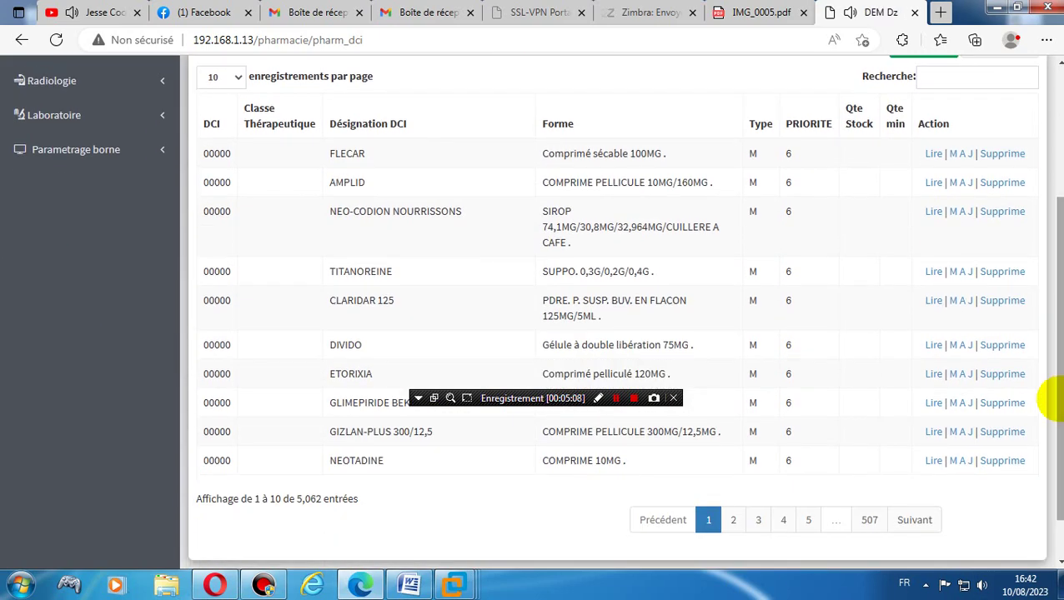
left_click(865, 517)
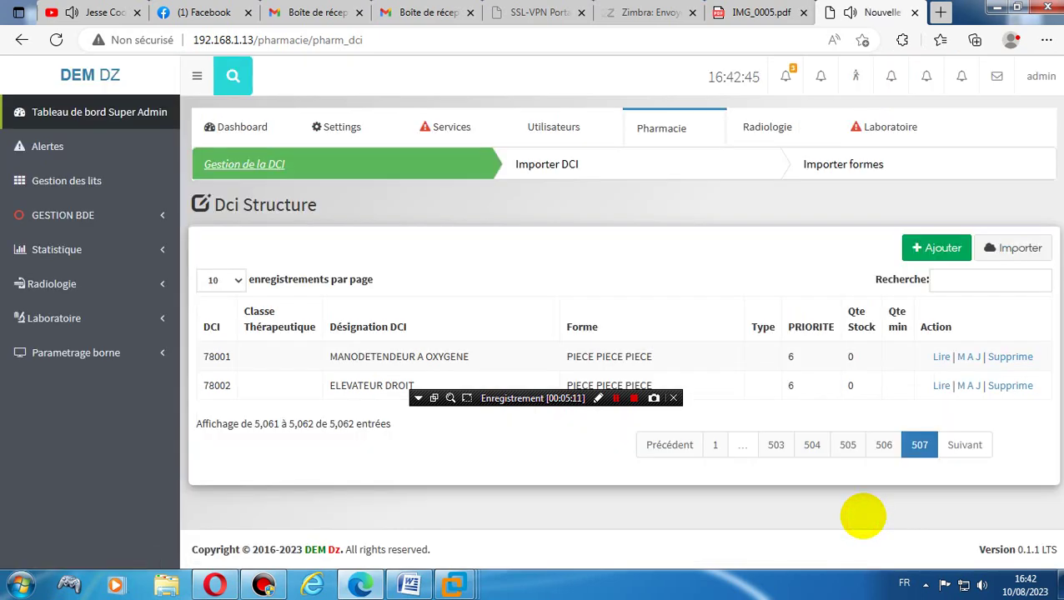
left_click(927, 247)
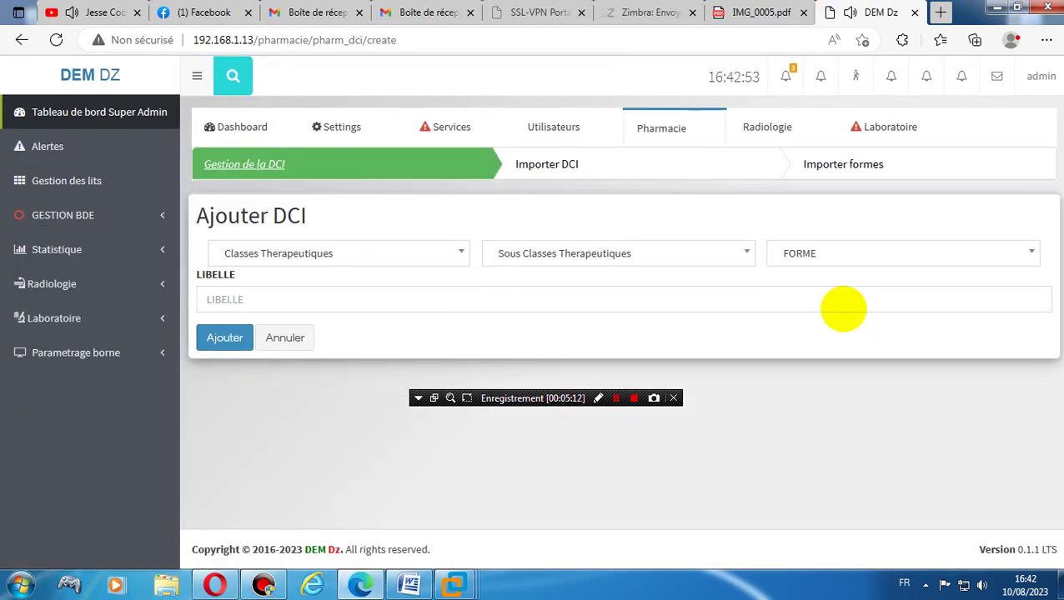
- Browse the therapeutic class, subclass and FORME dropdowns and the LIBELLE field
left_click(340, 252)
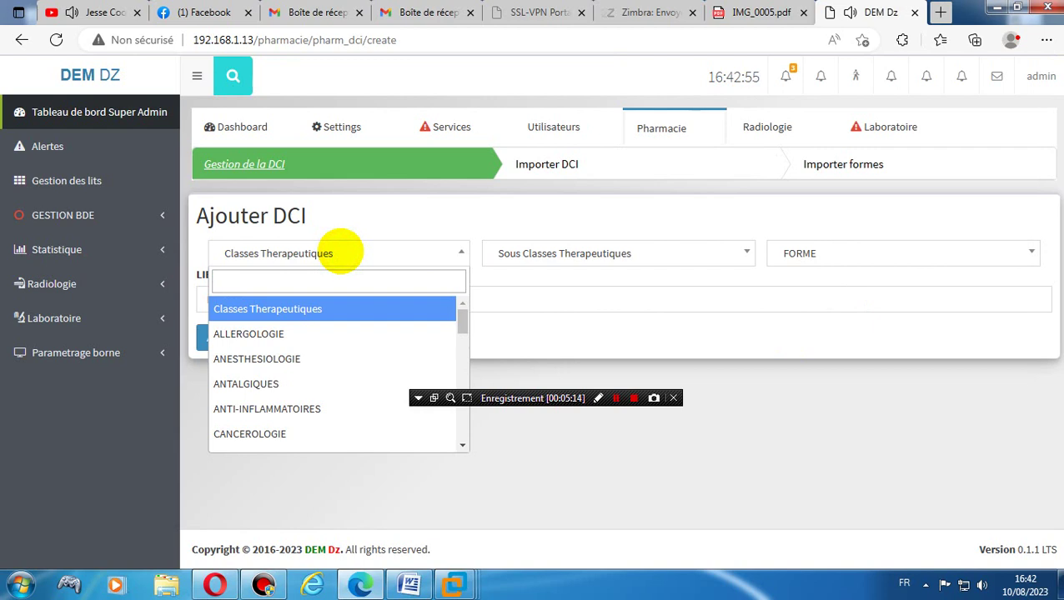
left_click(339, 252)
left_click(600, 253)
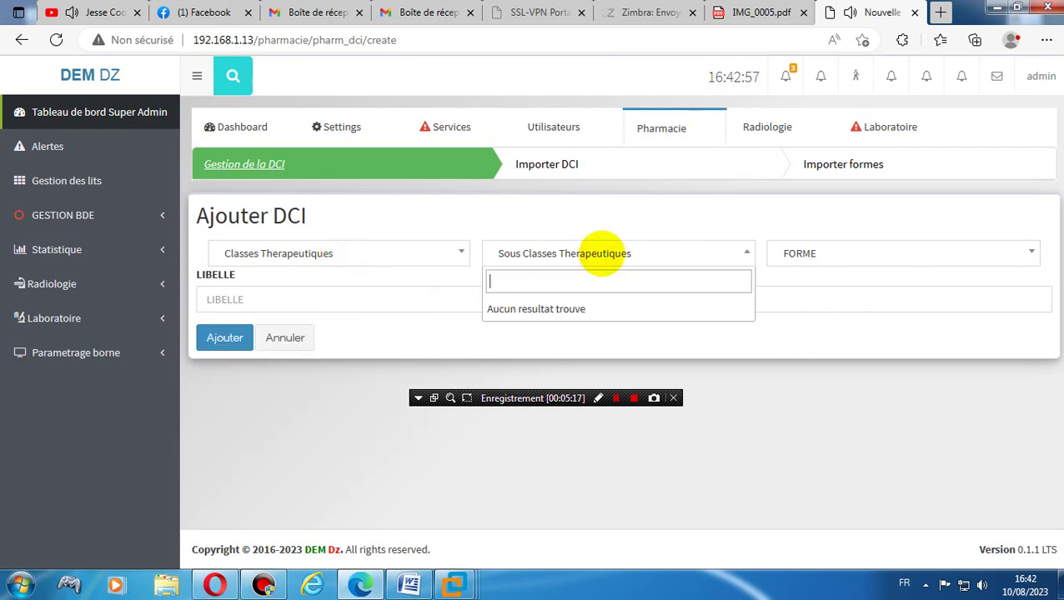
left_click(600, 254)
left_click(854, 251)
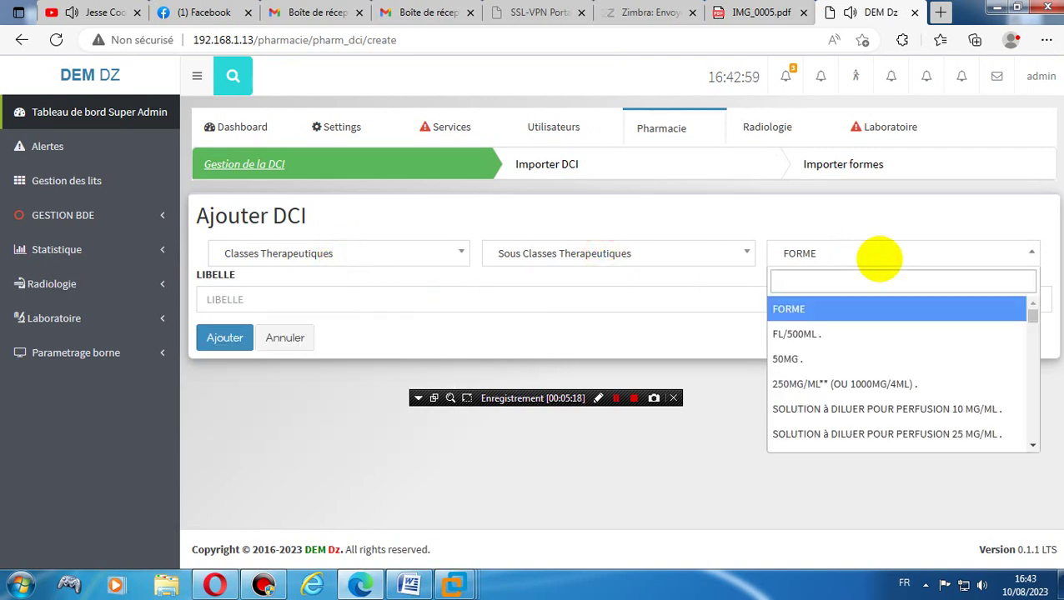
left_click(878, 259)
left_click(372, 295)
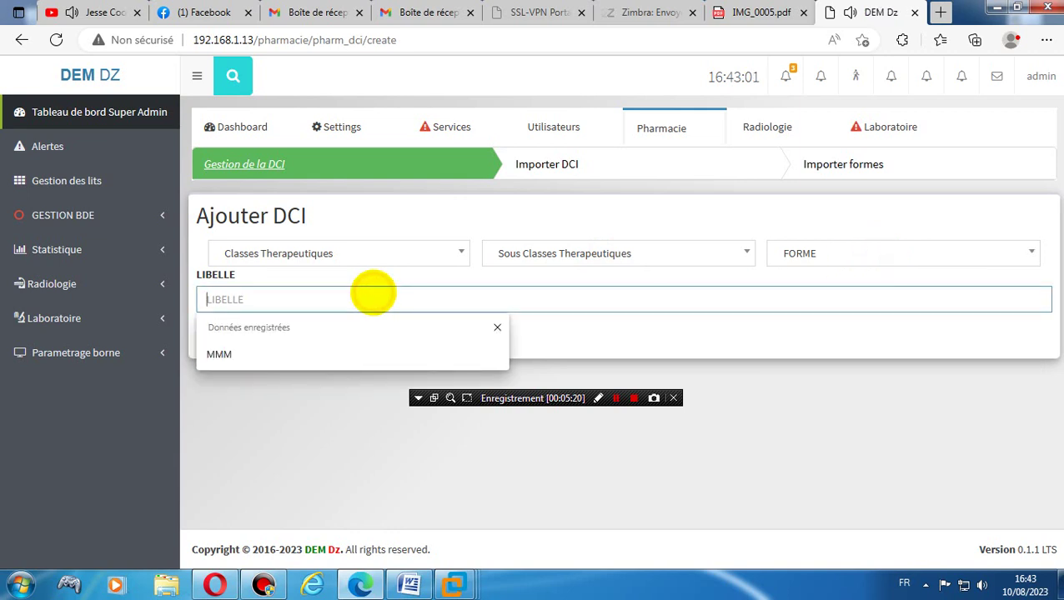
left_click(371, 294)
left_click(696, 345)
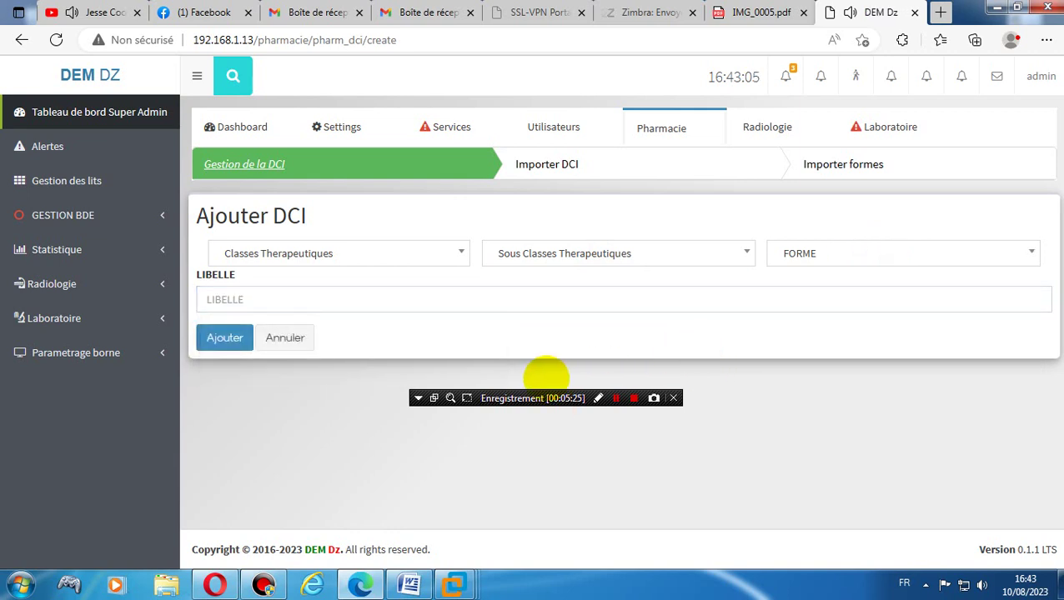
- Review the class, subclass and dosage form lists again, then close them
left_click(288, 245)
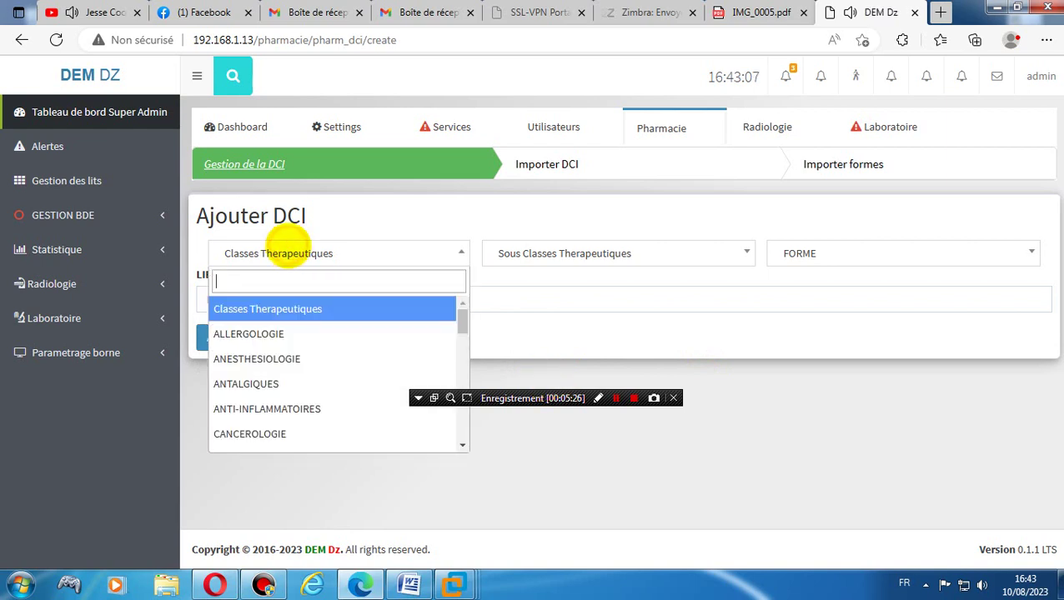
left_click(288, 245)
left_click(521, 253)
left_click(524, 248)
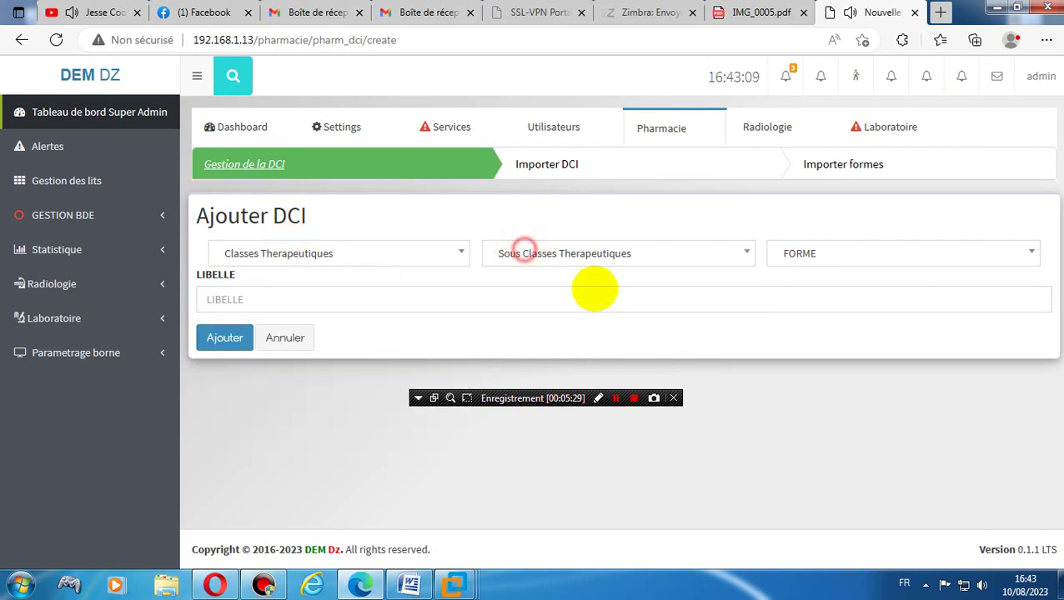
left_click(826, 253)
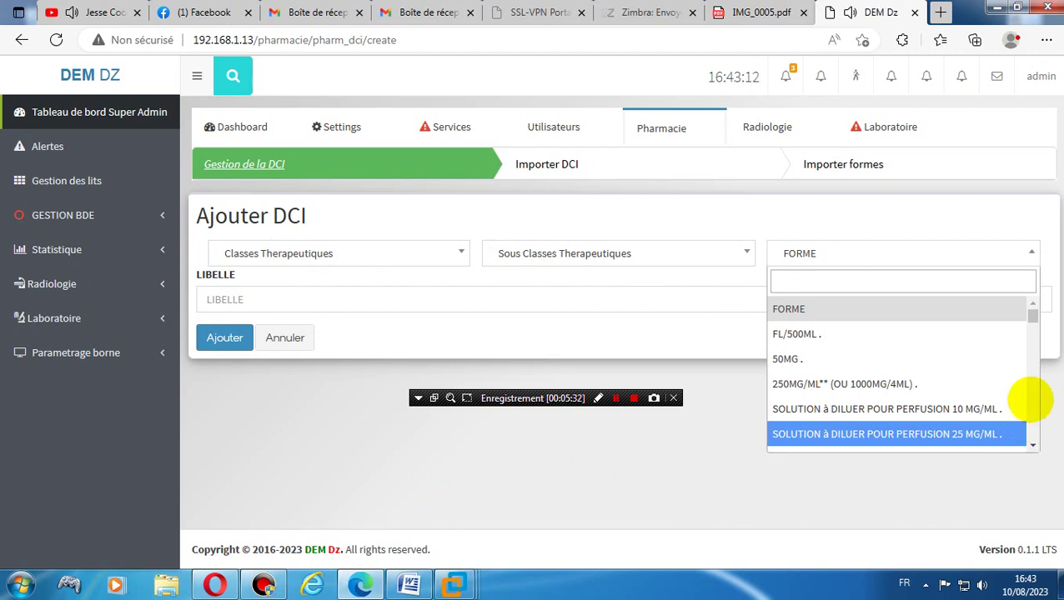
left_click_drag(1031, 320, 1027, 455)
left_click(586, 507)
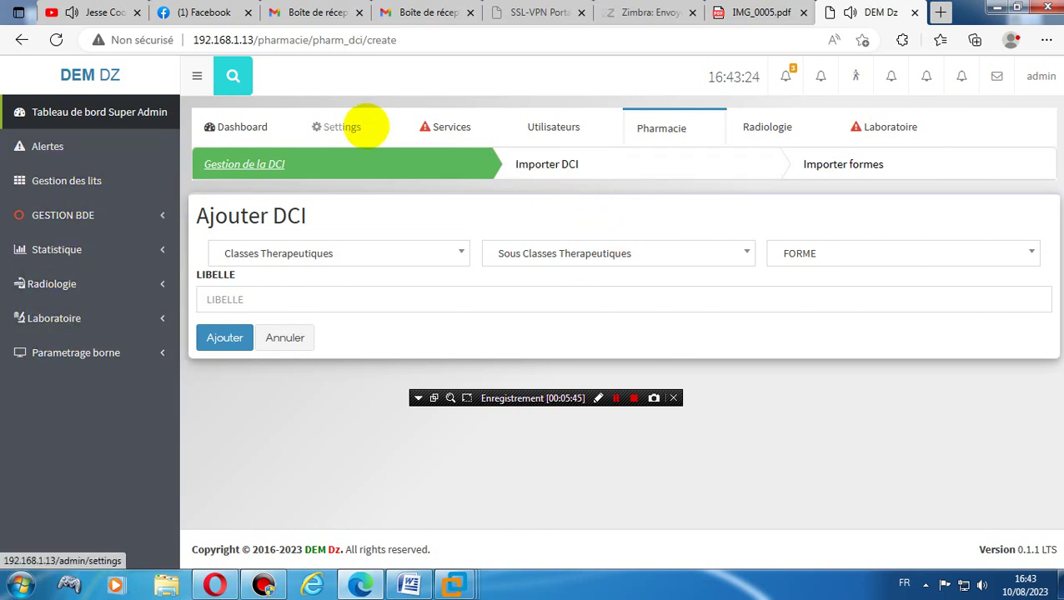
- Read Version actuelle 0.1.1 LTS in DEM News on Settings, then log out of the admin account
left_click(363, 125)
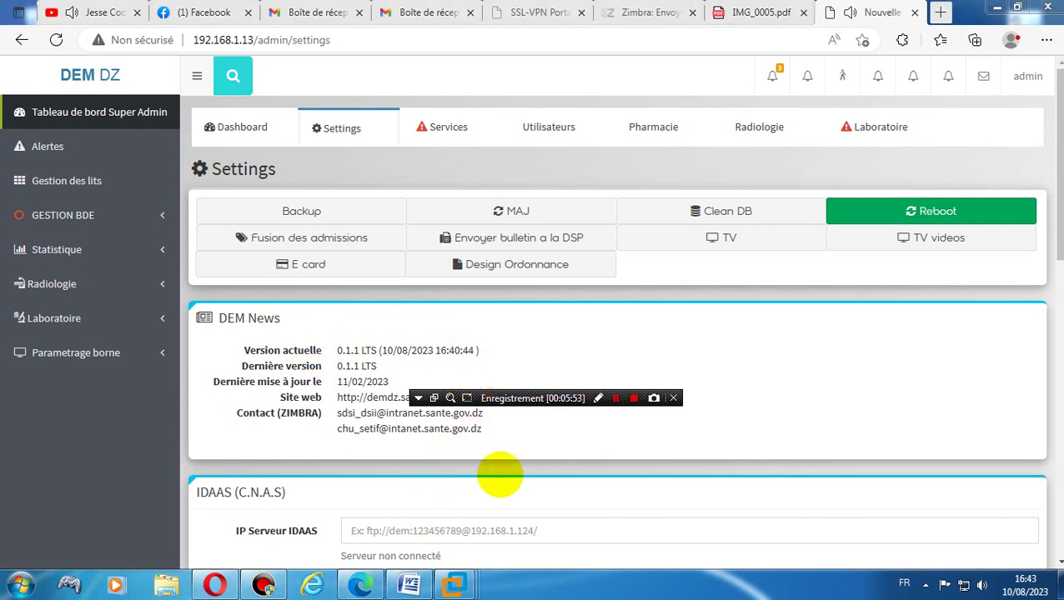
left_click_drag(554, 406, 134, 564)
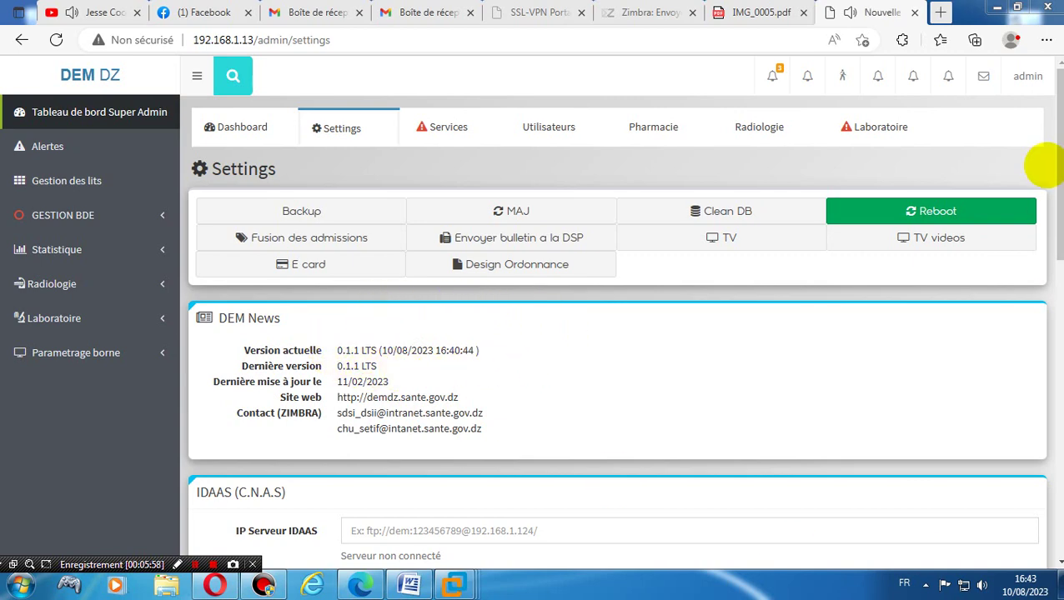
left_click(1033, 83)
left_click(1006, 176)
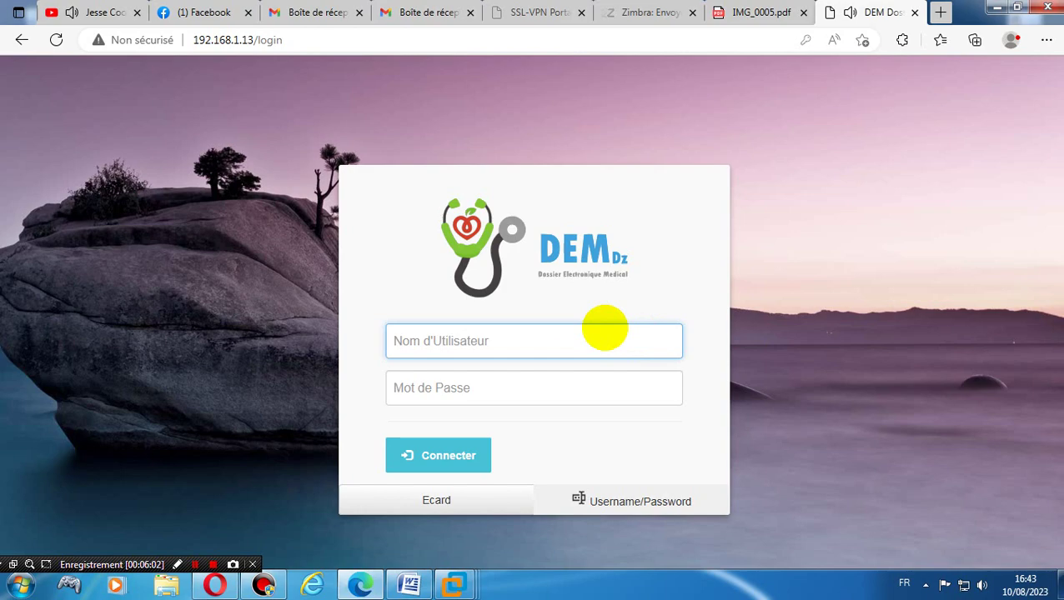
- Log back in as administrator using the saved login and a retyped password
left_click(603, 332)
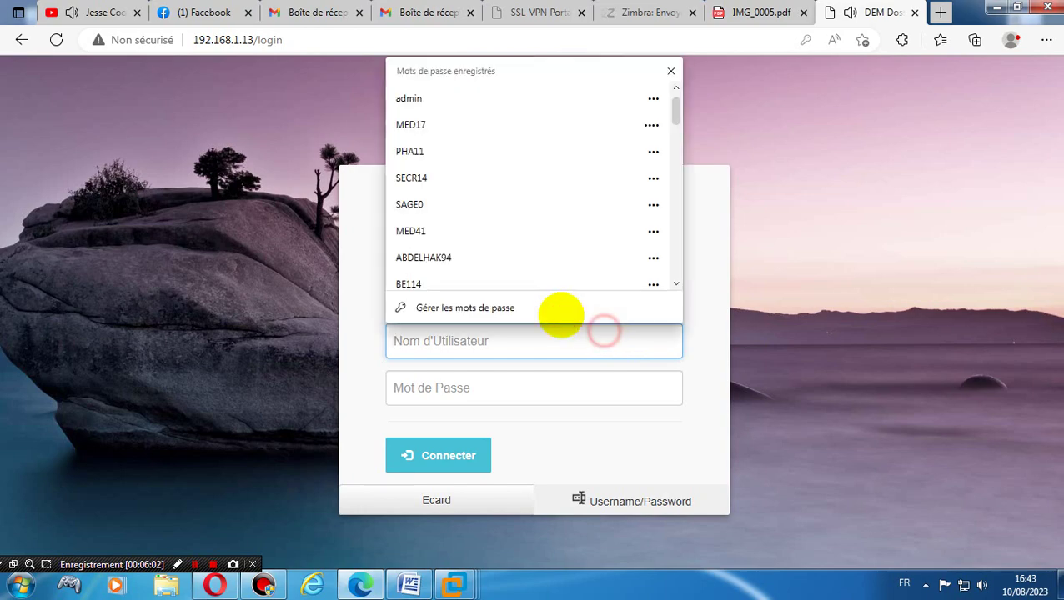
left_click(473, 92)
left_click(442, 396)
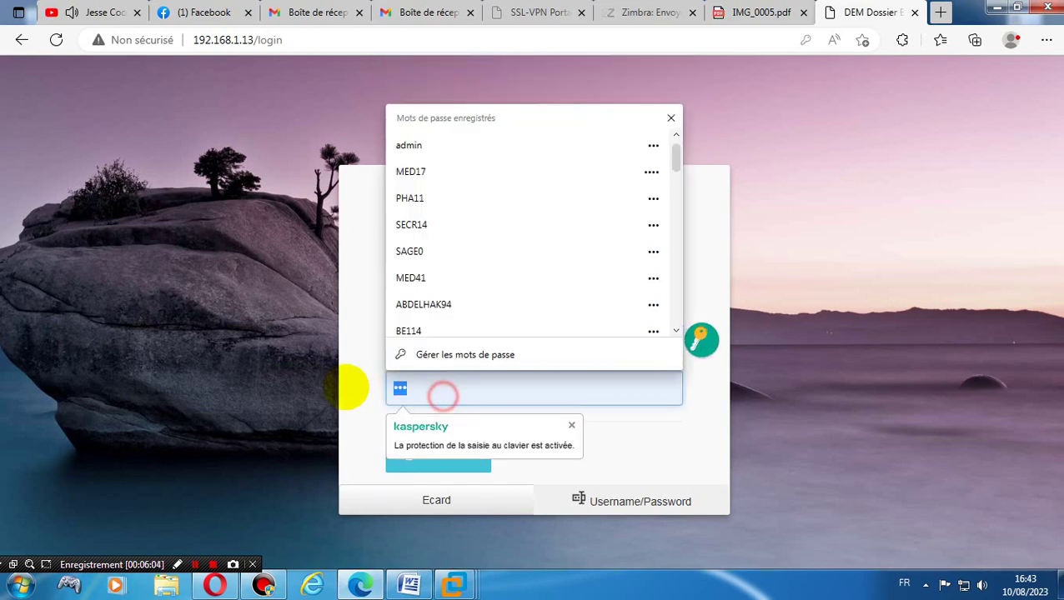
key("BackSpace")
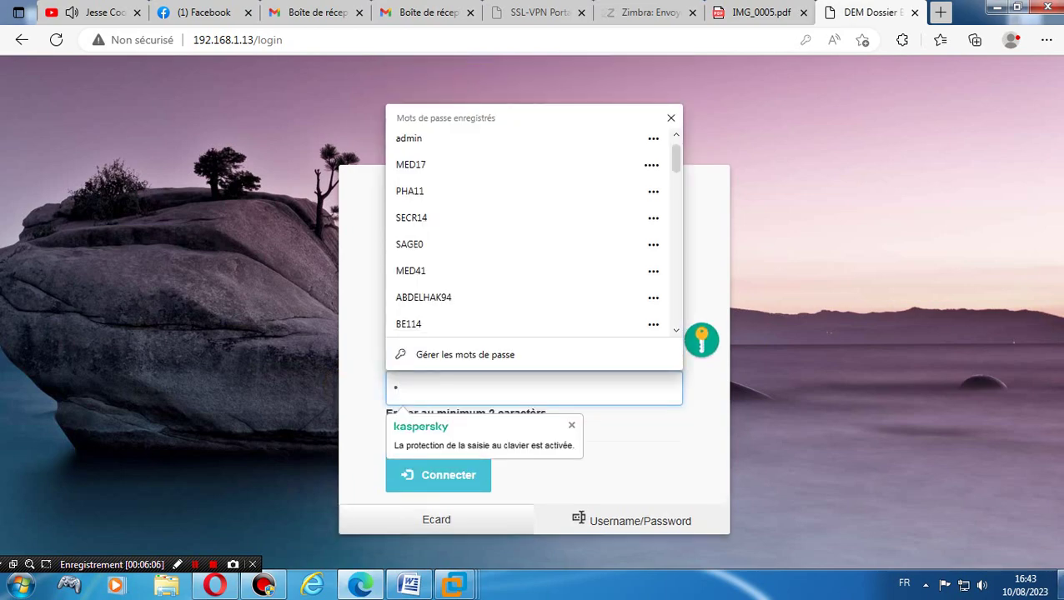
left_click(1059, 586)
left_click(1060, 585)
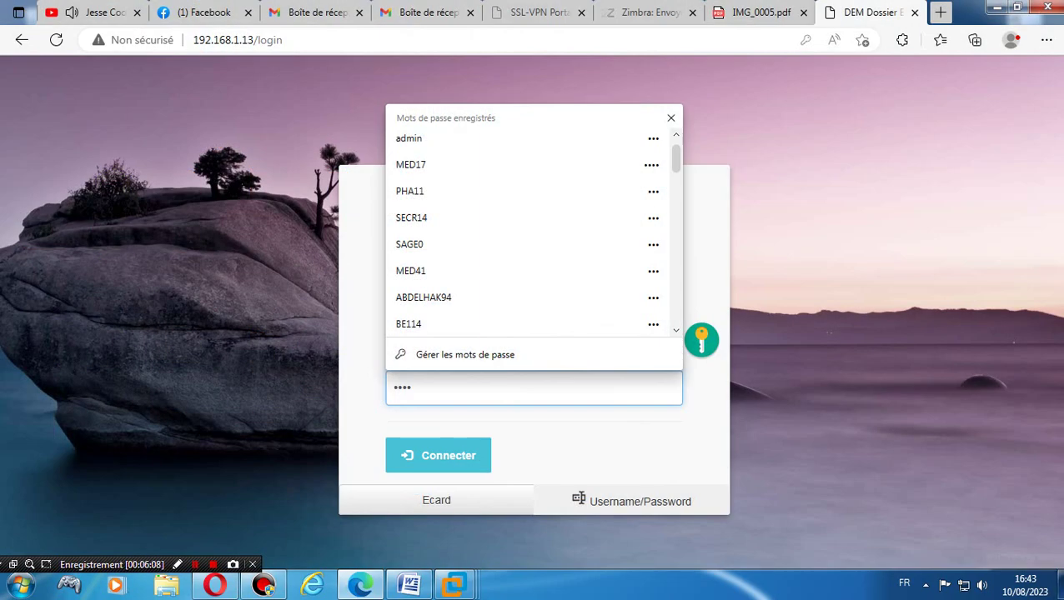
left_click(1060, 585)
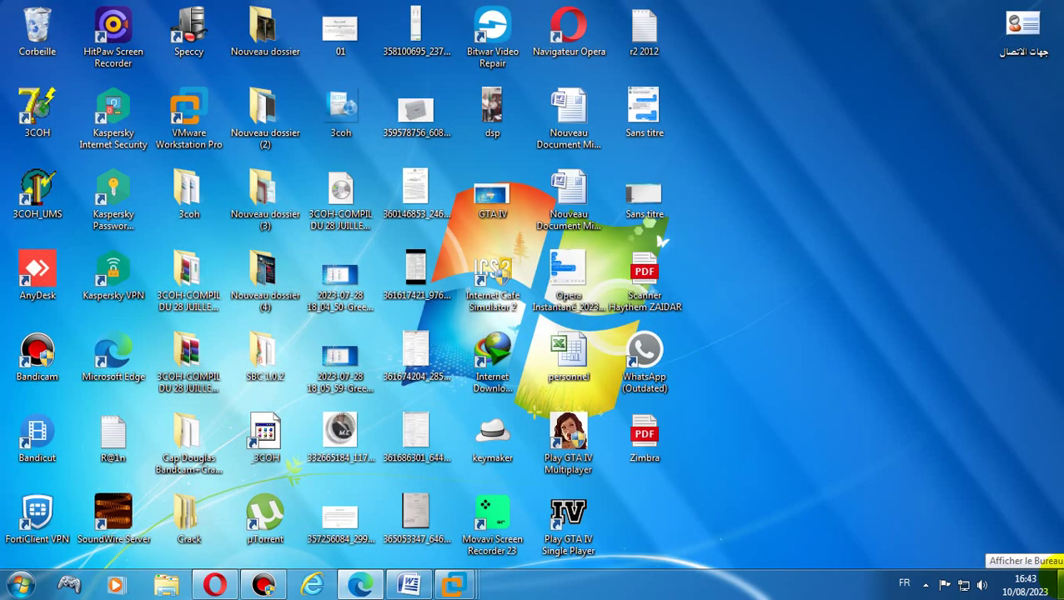
left_click(1059, 586)
left_click(712, 473)
double_click(513, 395)
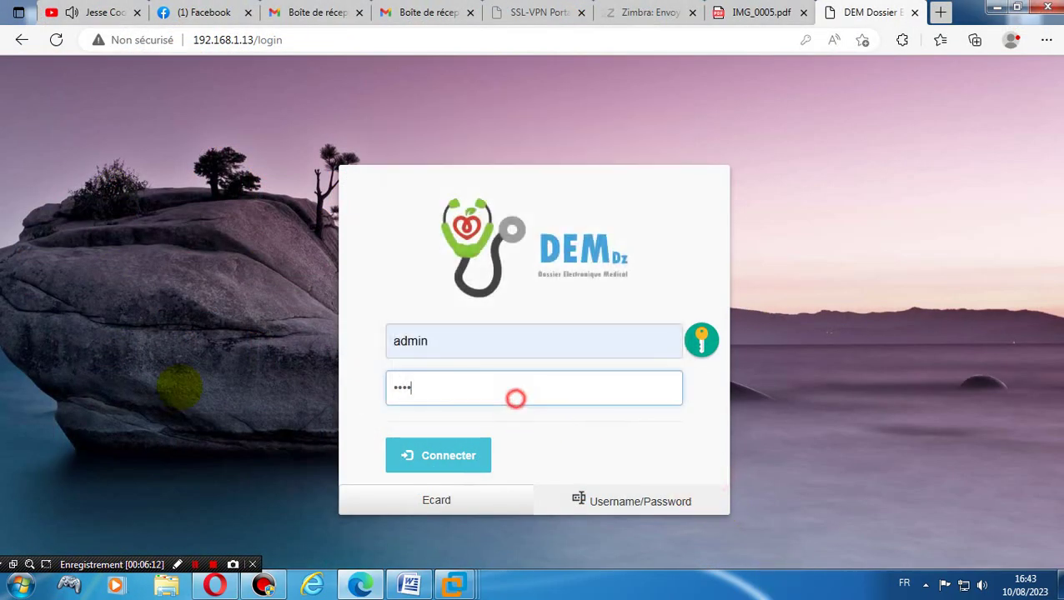
type("••")
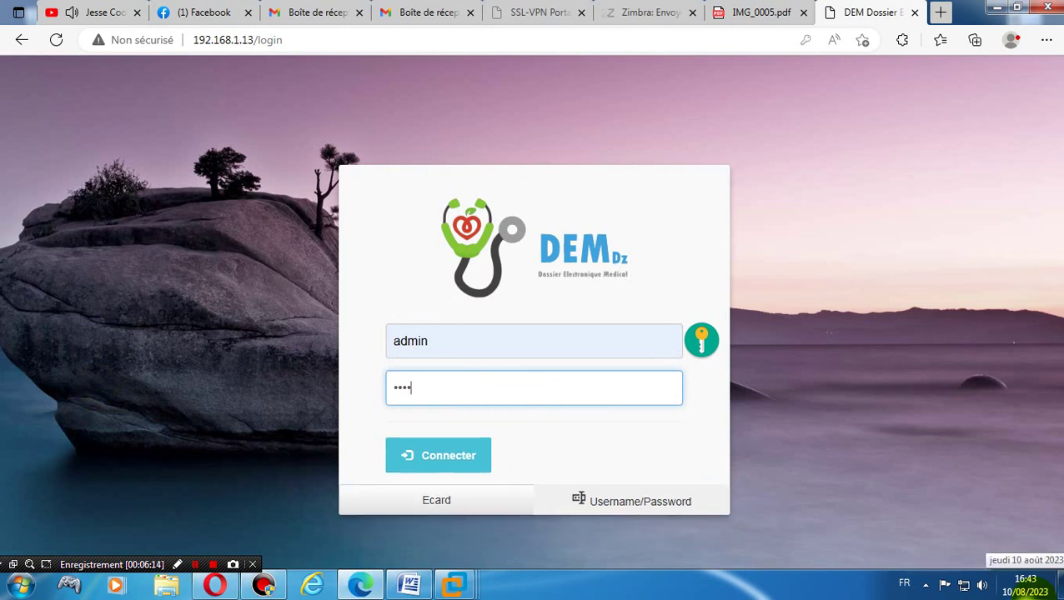
type("•••")
key("Return")
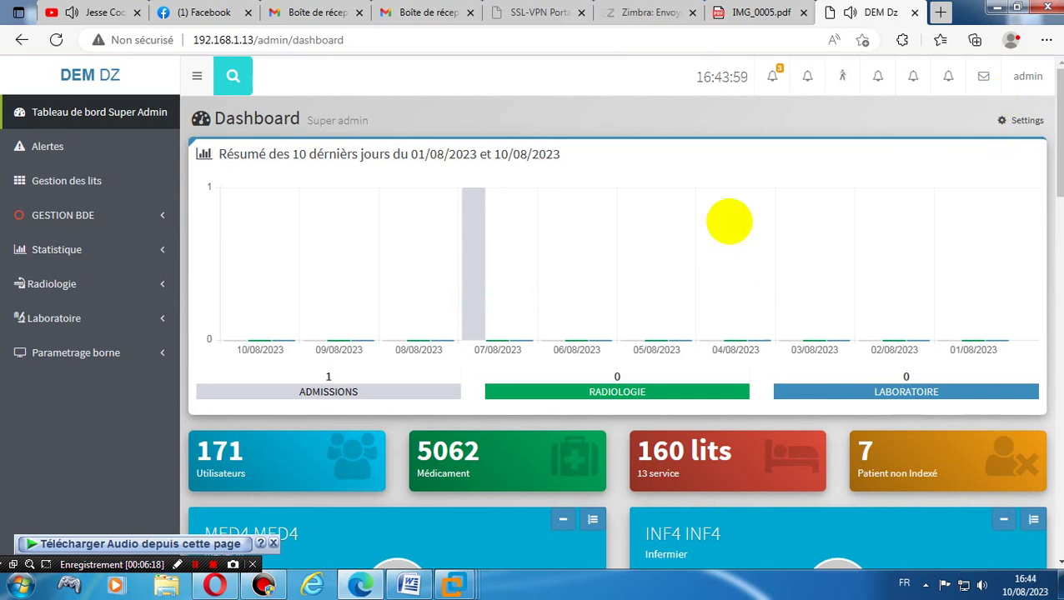
- Open Services > Services de l'etablissement and scroll through the enabled service checkboxes
left_click(48, 147)
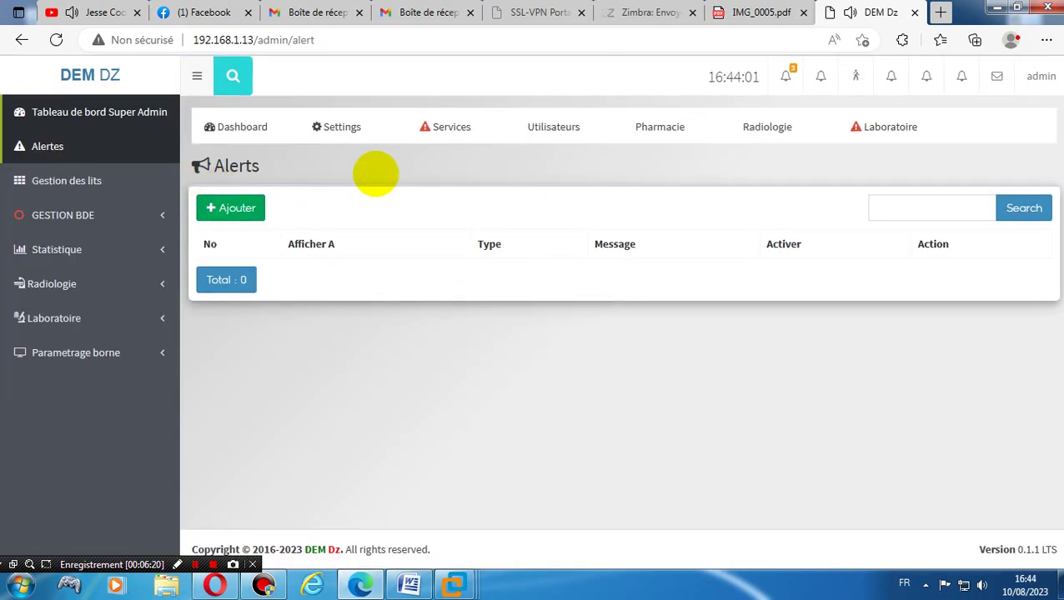
left_click(432, 131)
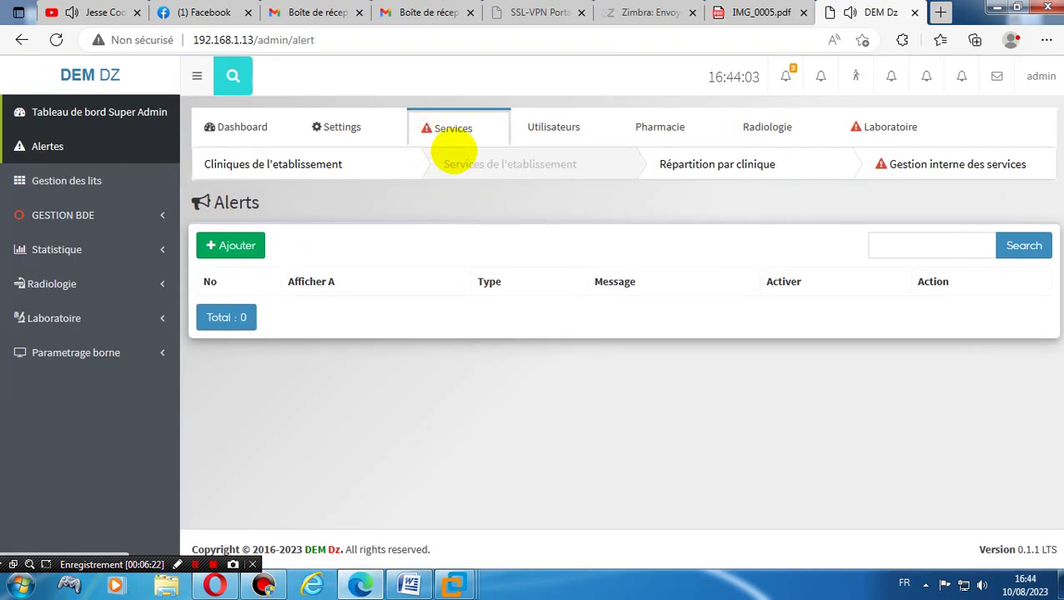
left_click(517, 164)
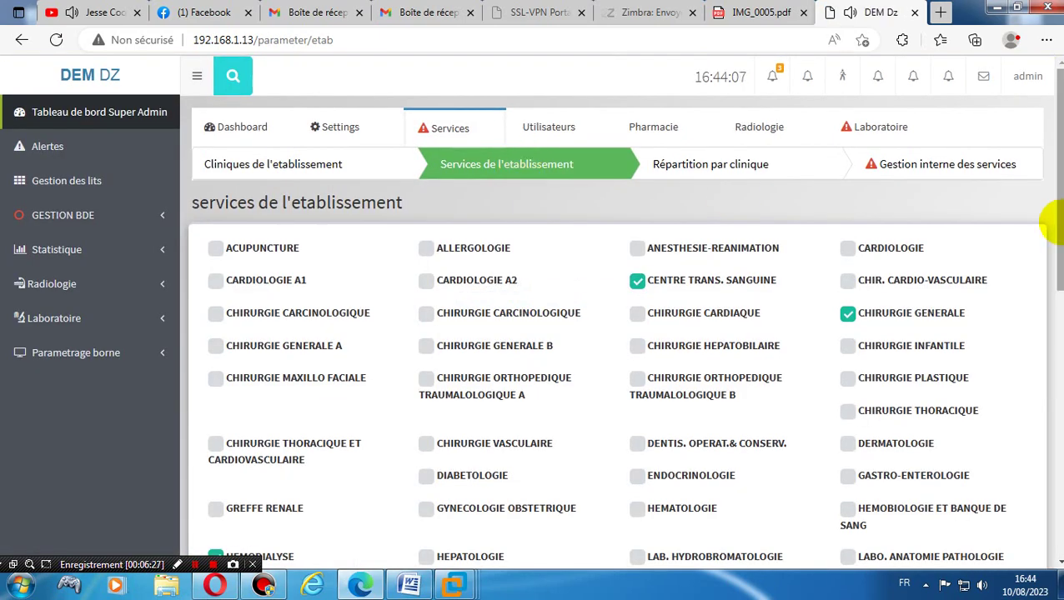
scroll(1055, 221, "down", 10)
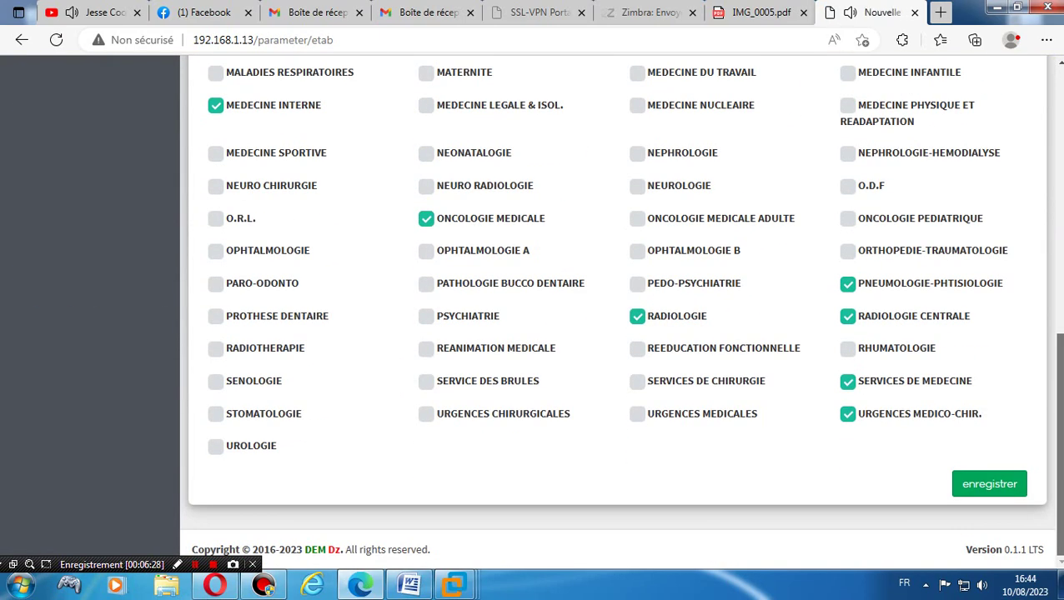
scroll(1054, 333, "up", 10)
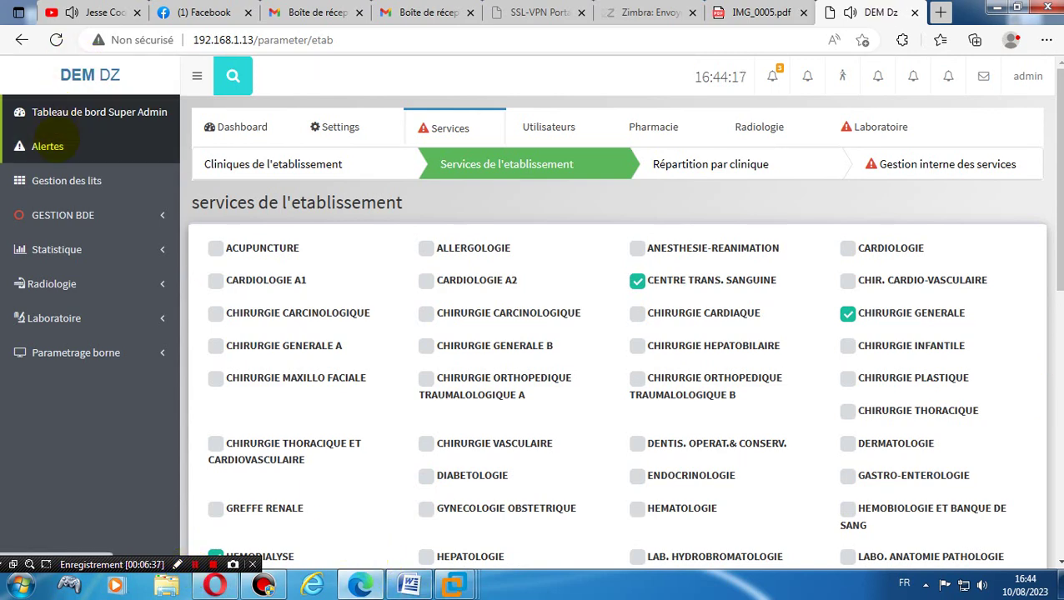
- Move from Alertes to the Dashboard and back to Alertes
left_click(48, 146)
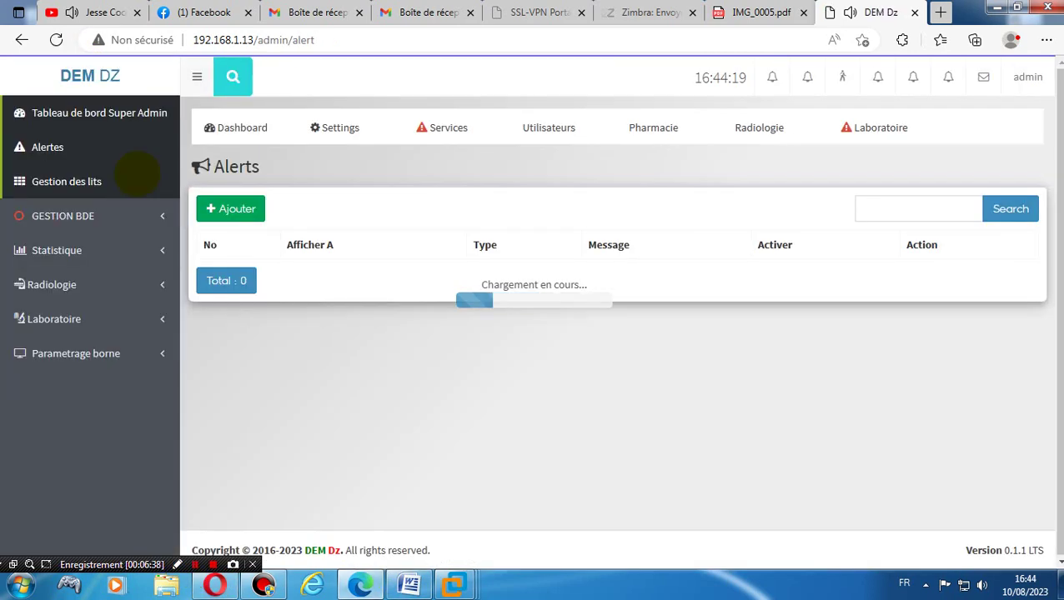
left_click(238, 127)
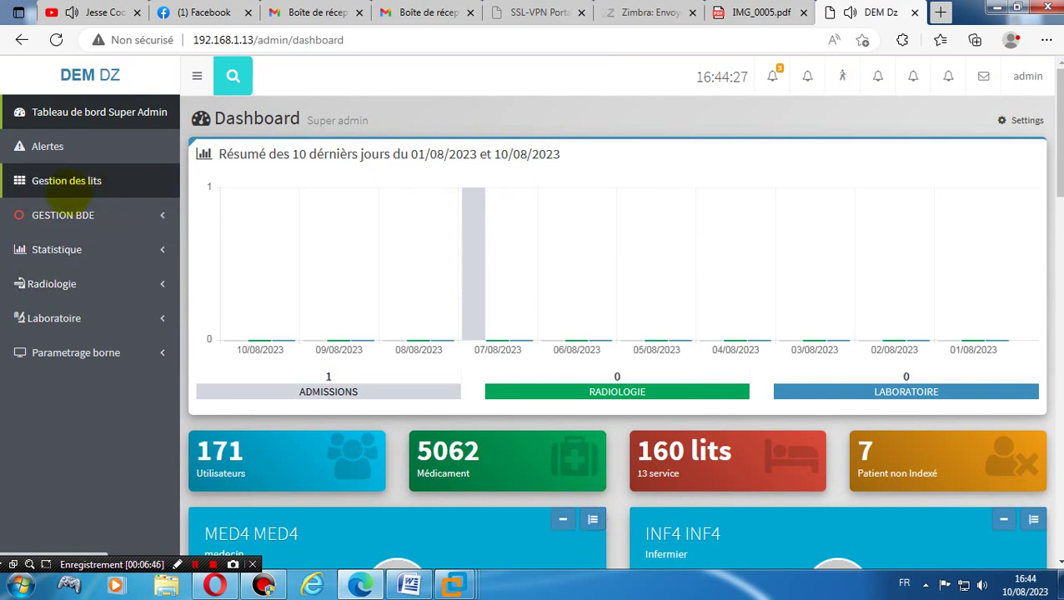
left_click(50, 148)
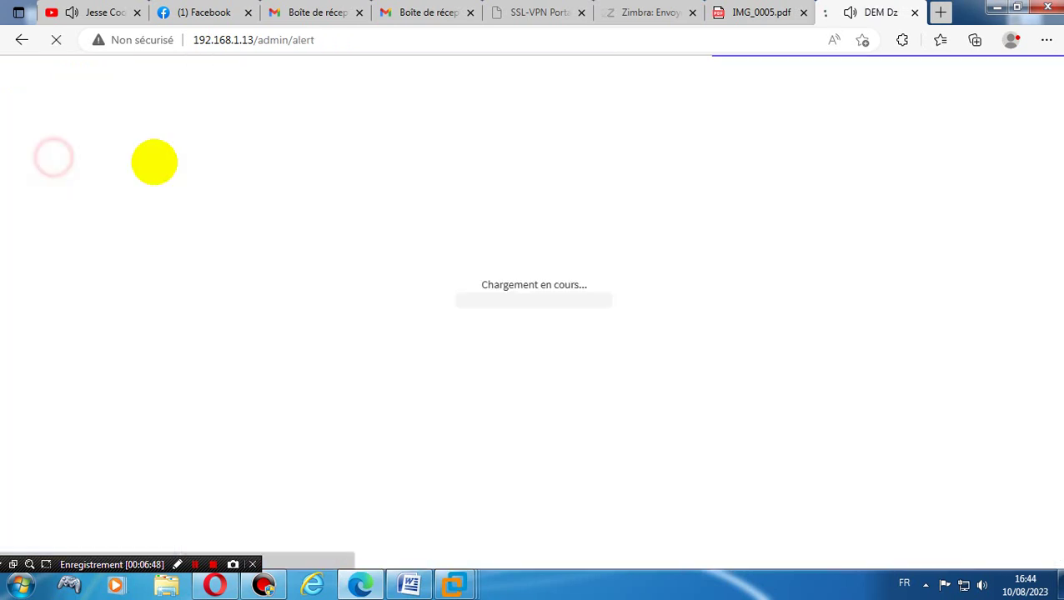
left_click(338, 131)
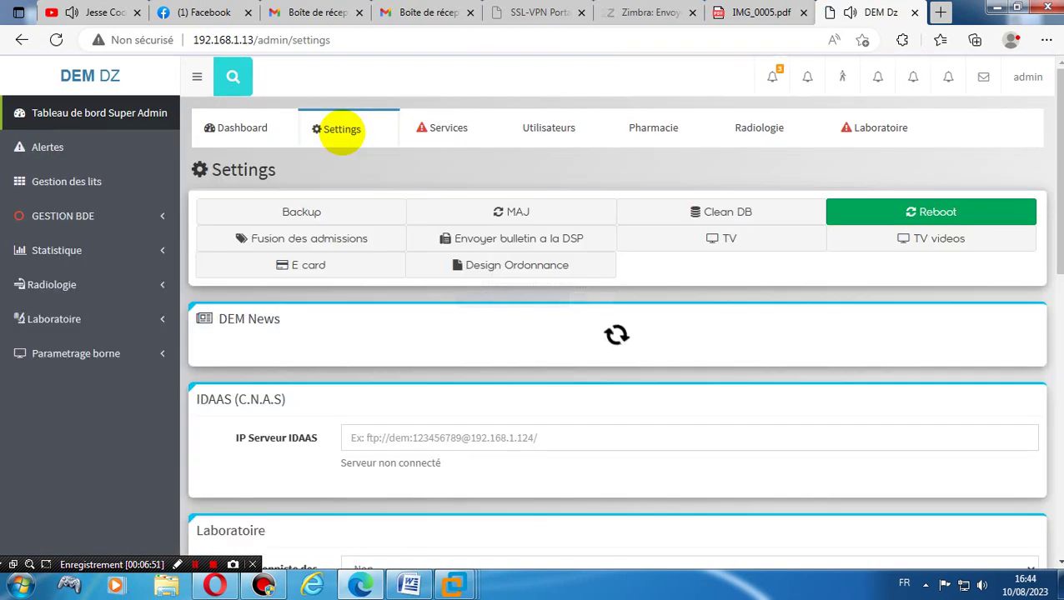
left_click(324, 209)
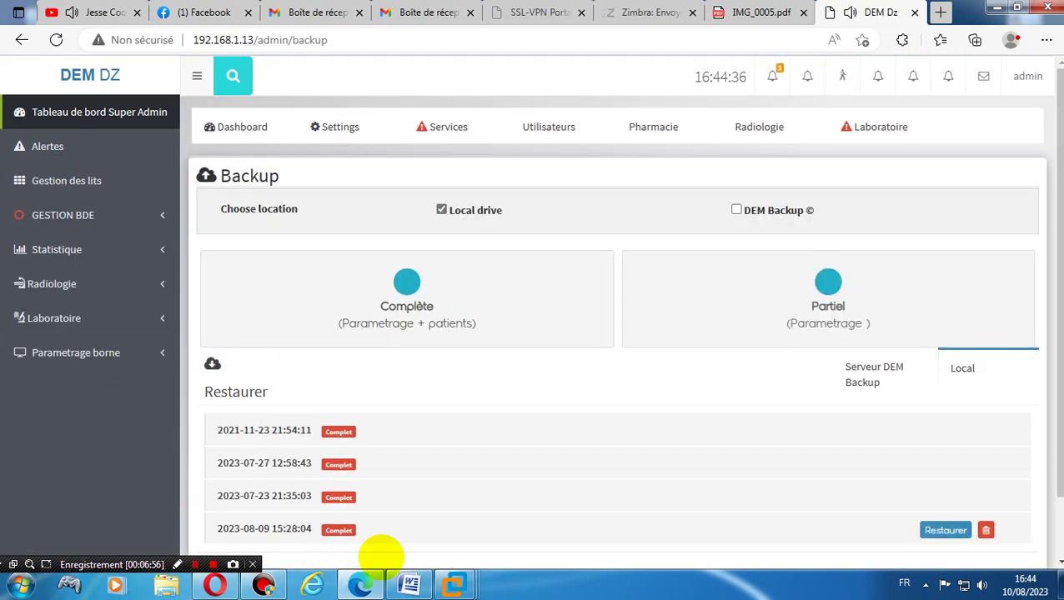
scroll(1042, 359, "down", 1)
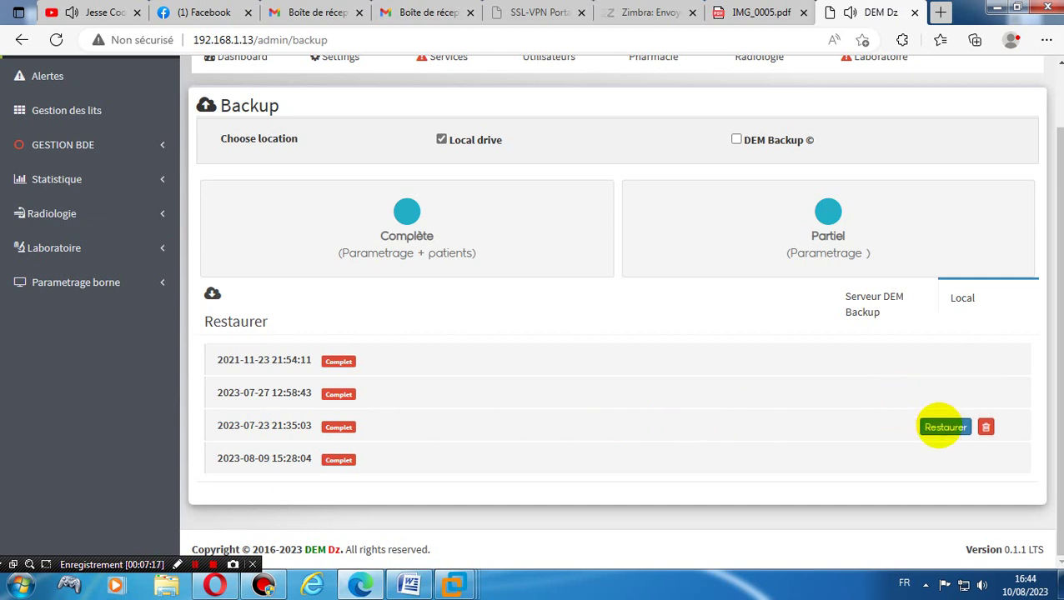
left_click(944, 427)
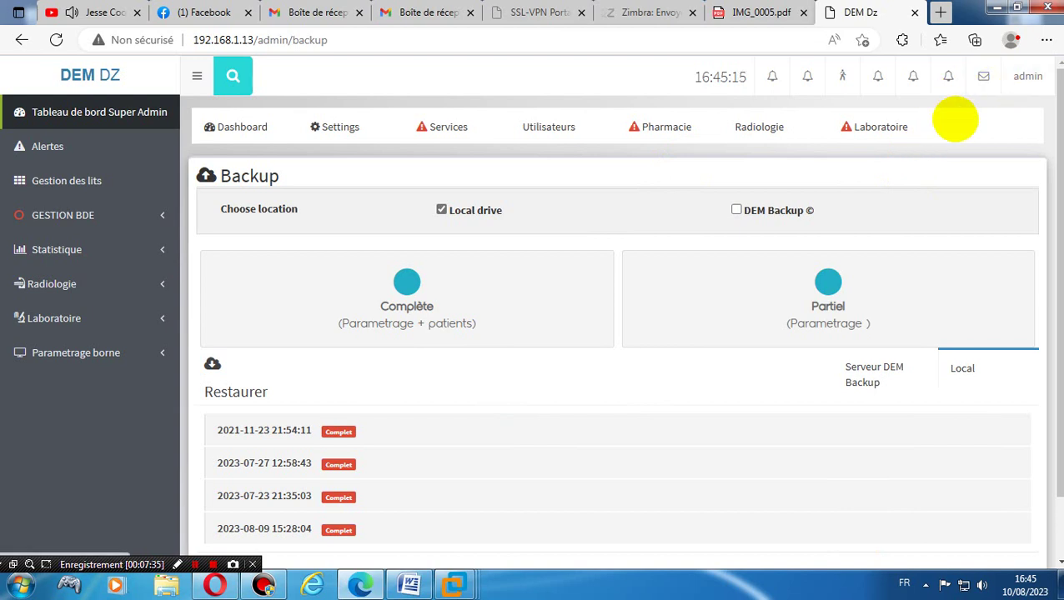
- Browse the Pharmacy, Dashboard, Alerts and Users list pages to check the restored data
left_click(677, 130)
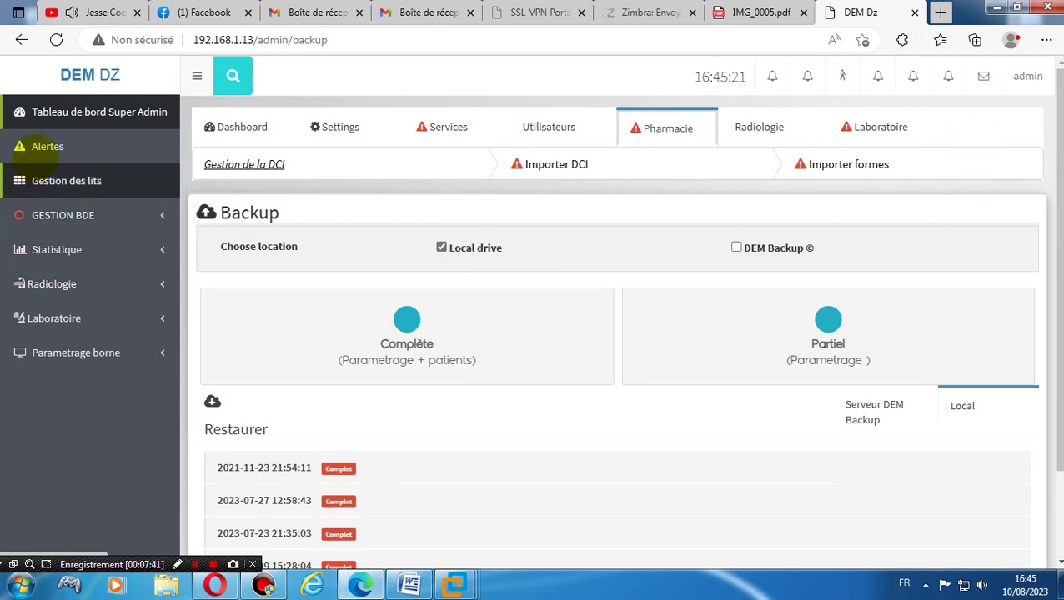
left_click(43, 116)
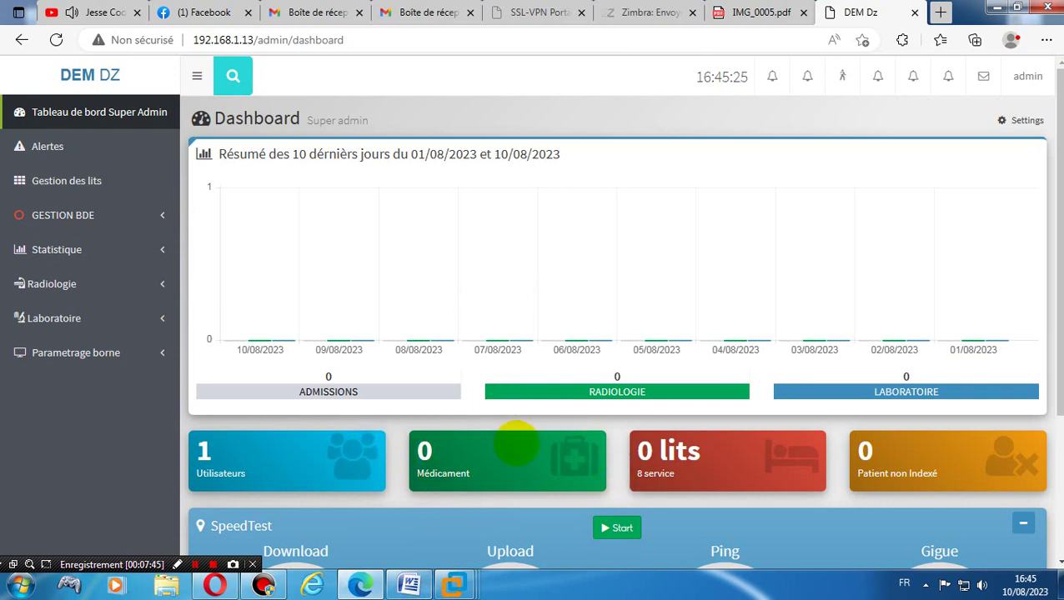
left_click(131, 145)
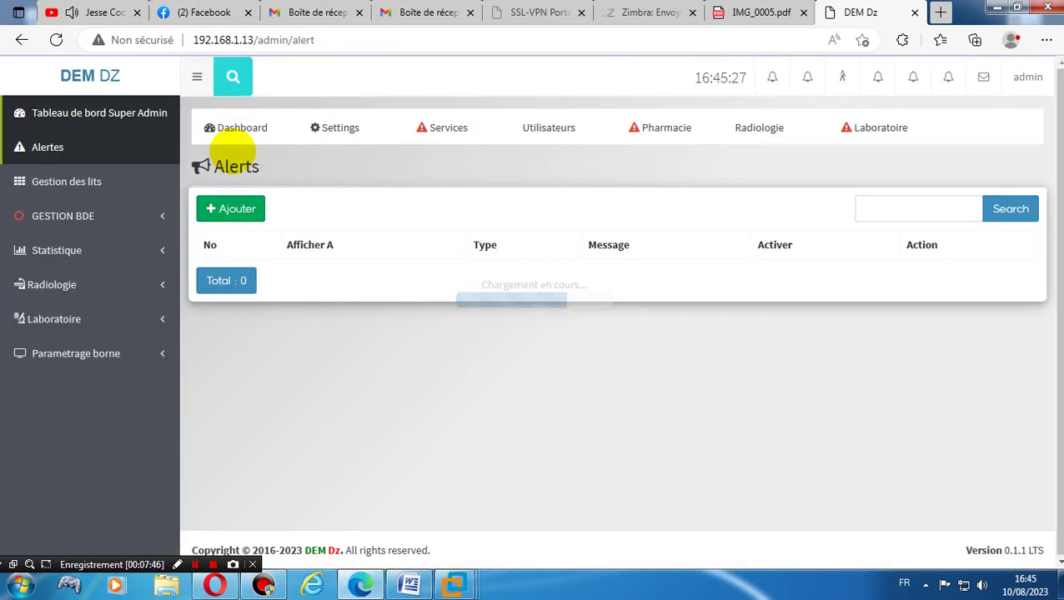
left_click(552, 129)
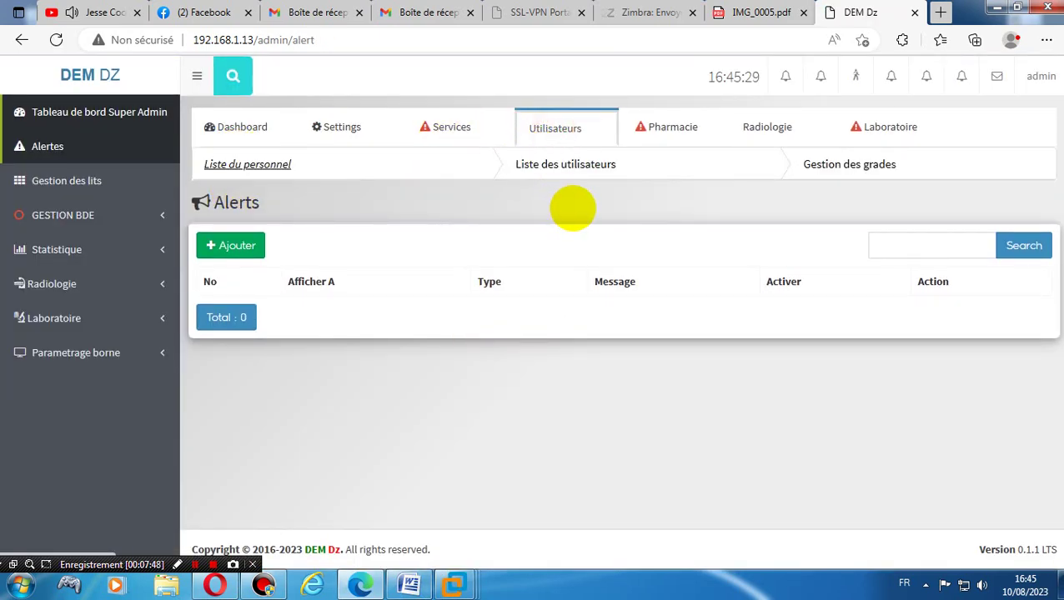
left_click(554, 166)
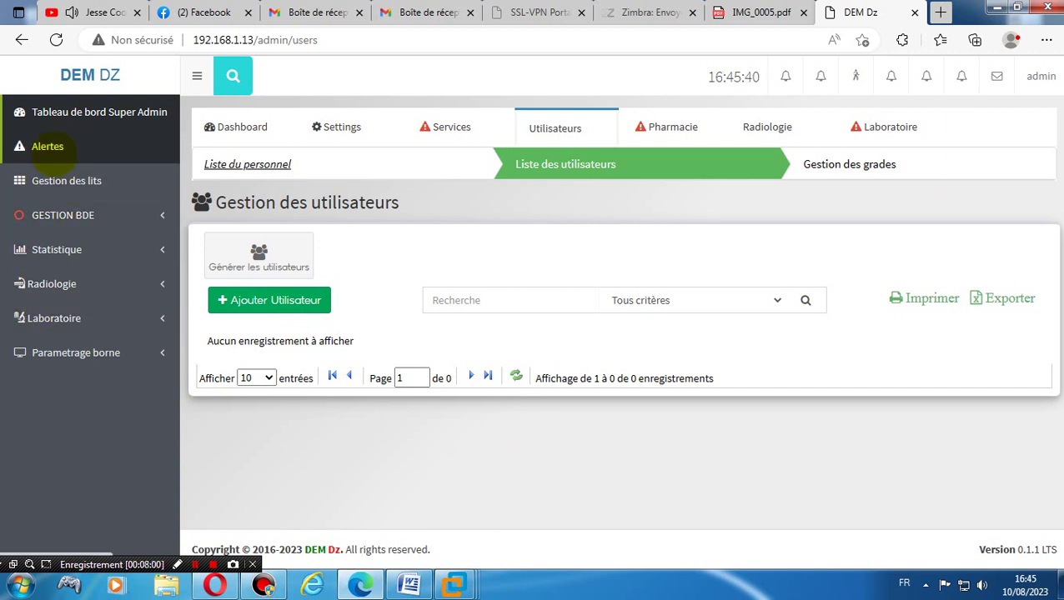
left_click(47, 147)
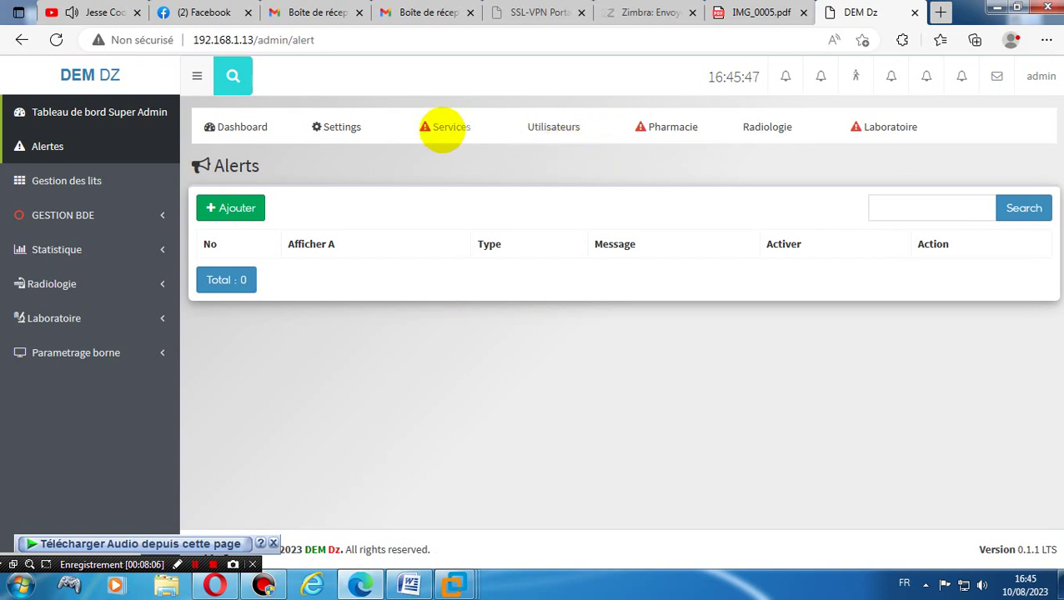
- Run the MAJ update check in Settings, getting 'Votre serveur est à jour.'
left_click(443, 130)
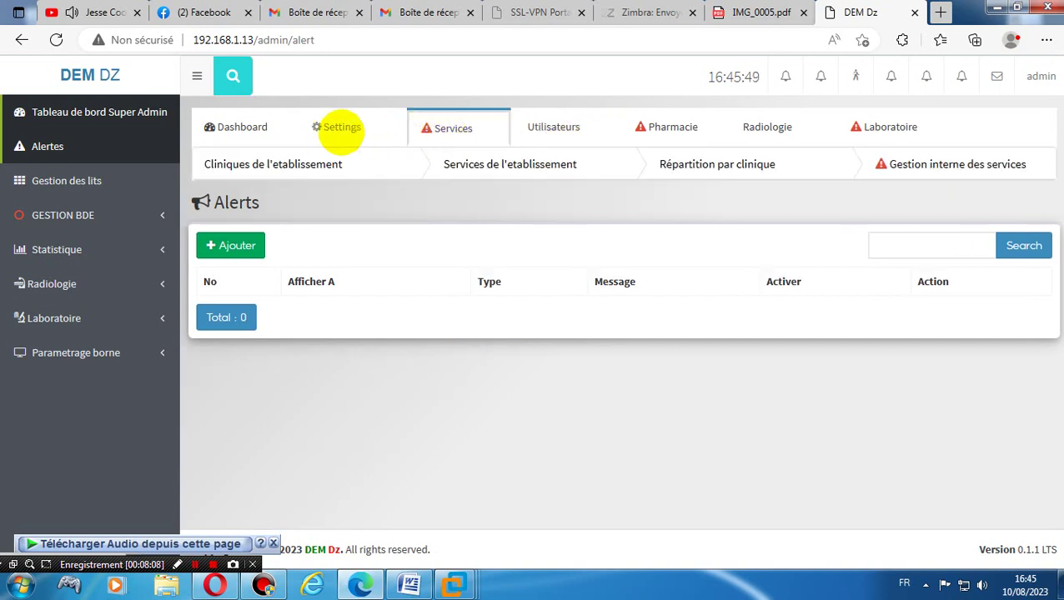
left_click(339, 129)
left_click(543, 219)
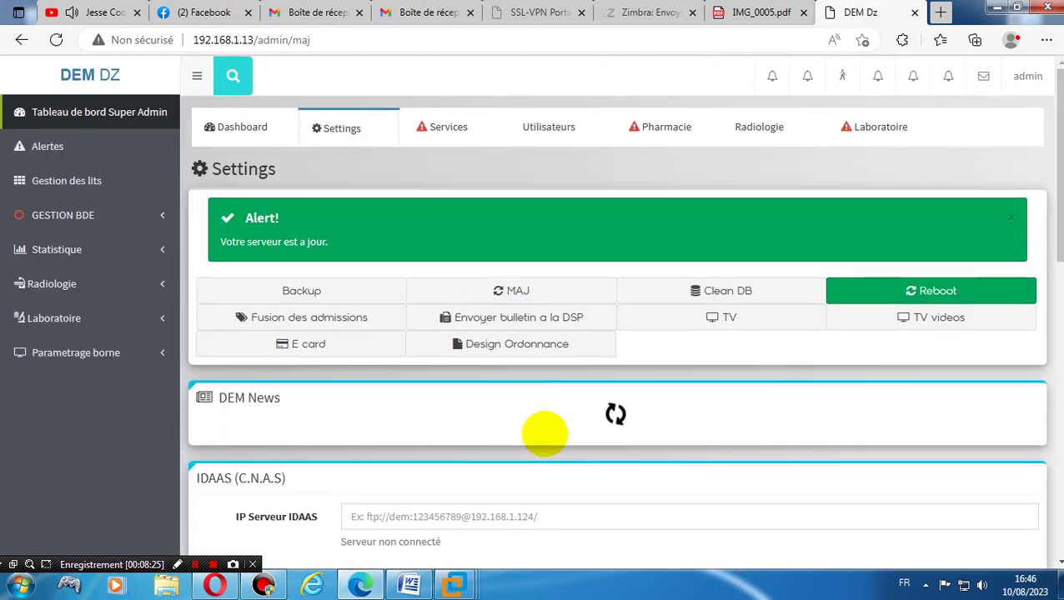
- Sign out and log back in as administrator with the saved login and password
left_click(1027, 76)
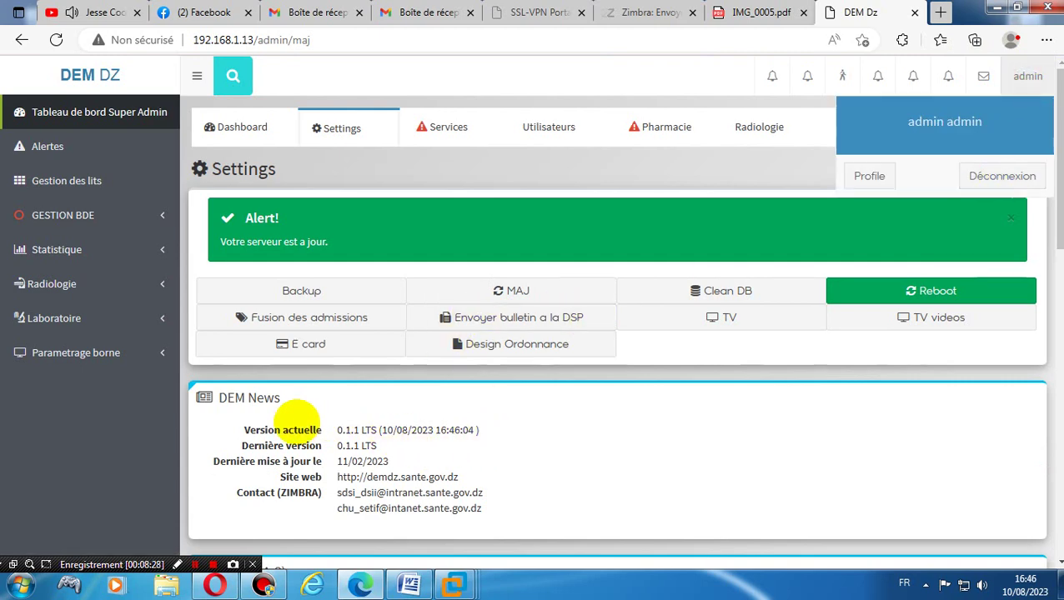
left_click(1001, 178)
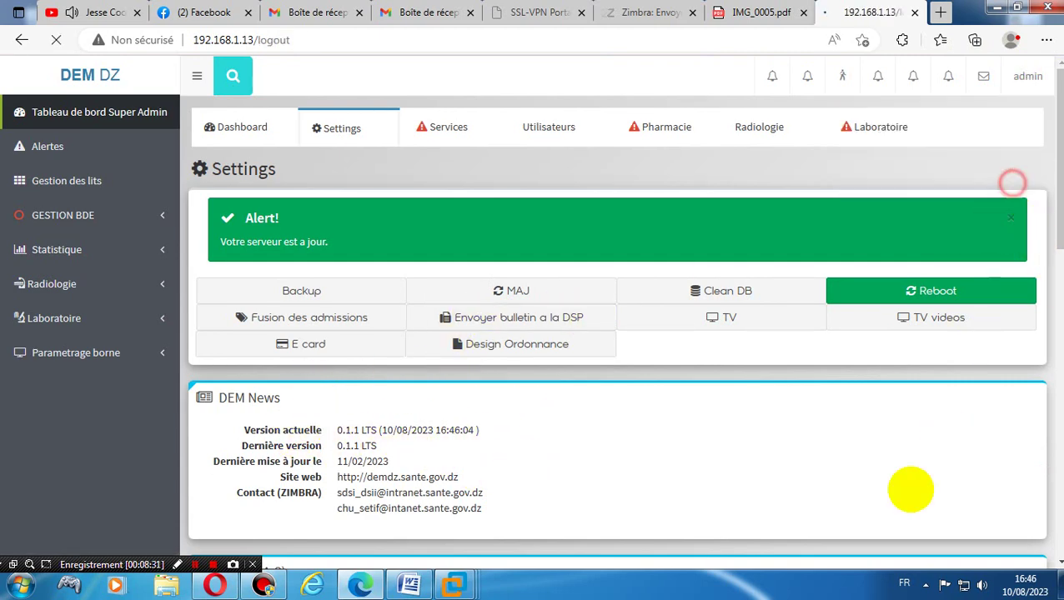
left_click(518, 341)
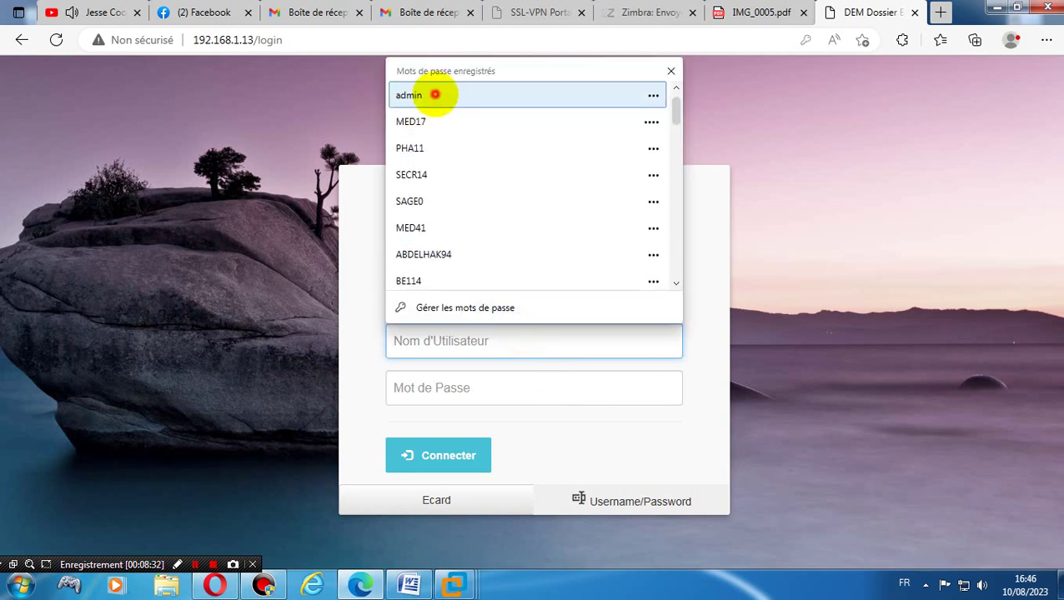
left_click(440, 92)
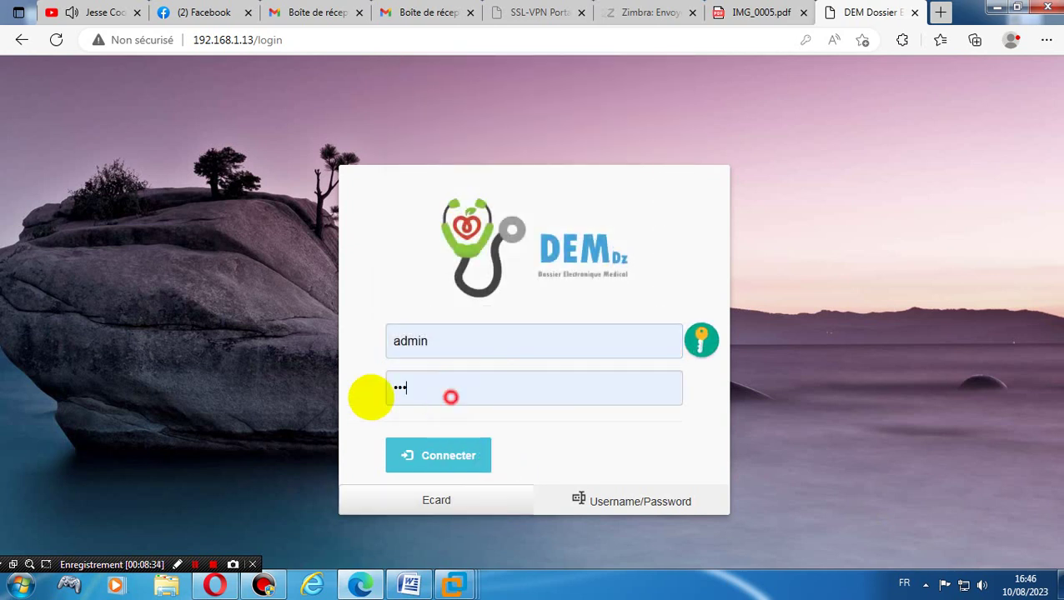
left_click(391, 388)
type("ad")
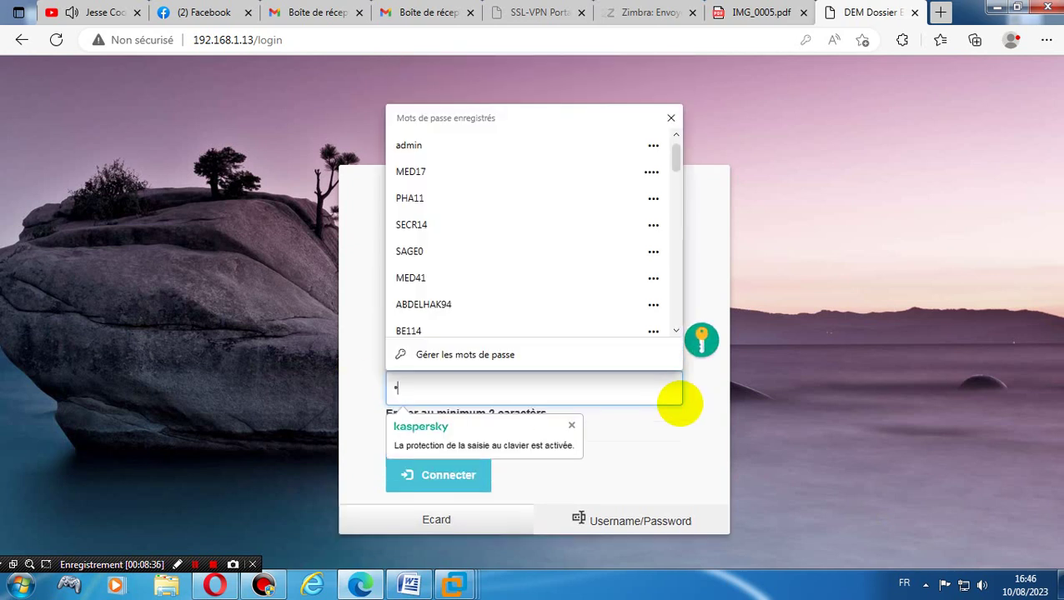
type("min")
key("Return")
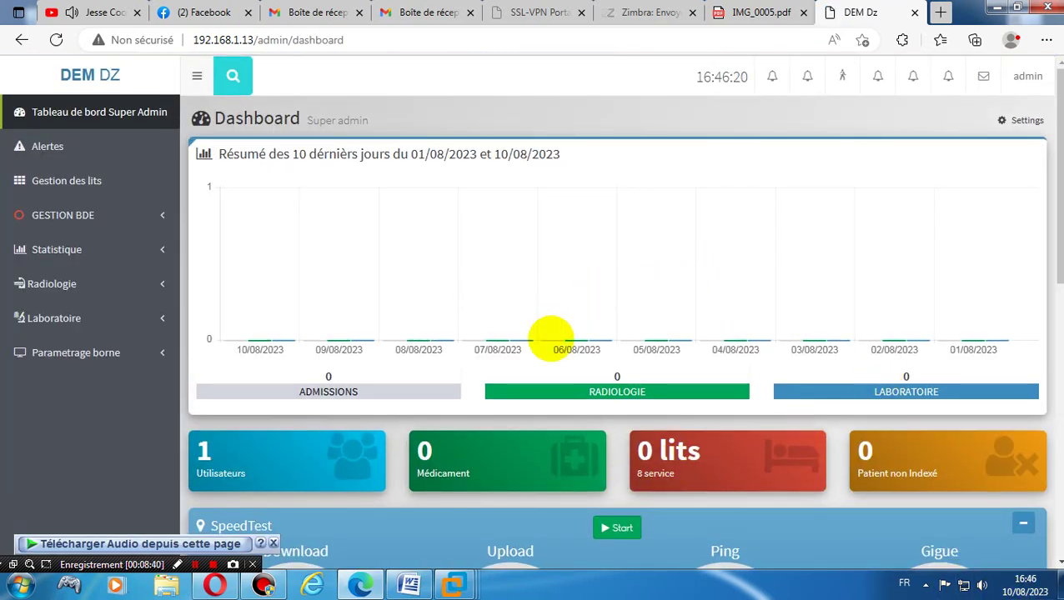
- Scroll the dashboard, then open the Alerts page showing Total : 0
scroll(551, 340, "down", 2)
scroll(551, 340, "down", 3)
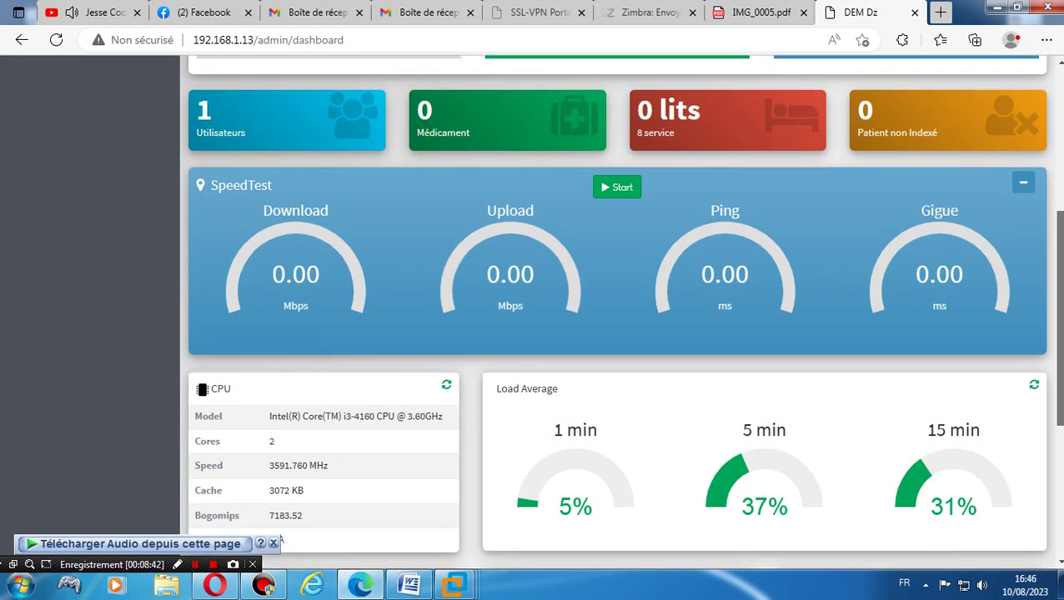
scroll(551, 339, "up", 5)
left_click(46, 146)
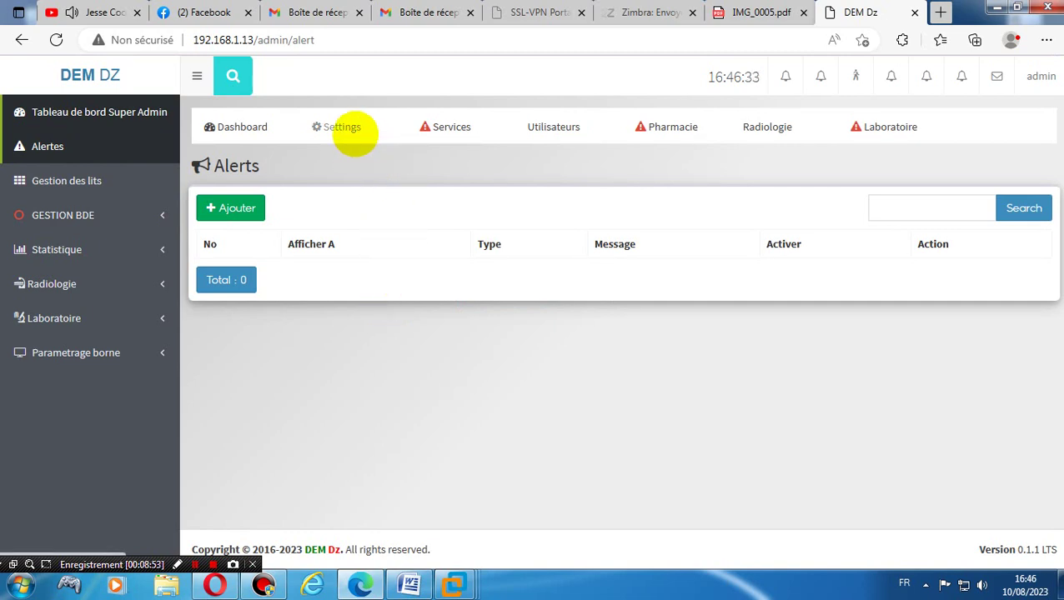
left_click(354, 134)
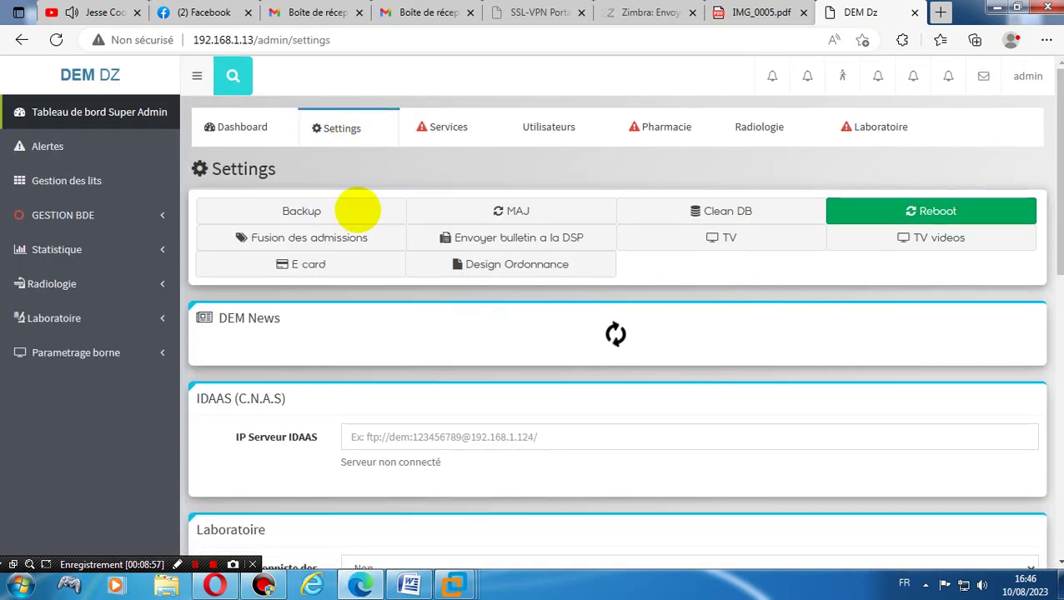
left_click(337, 210)
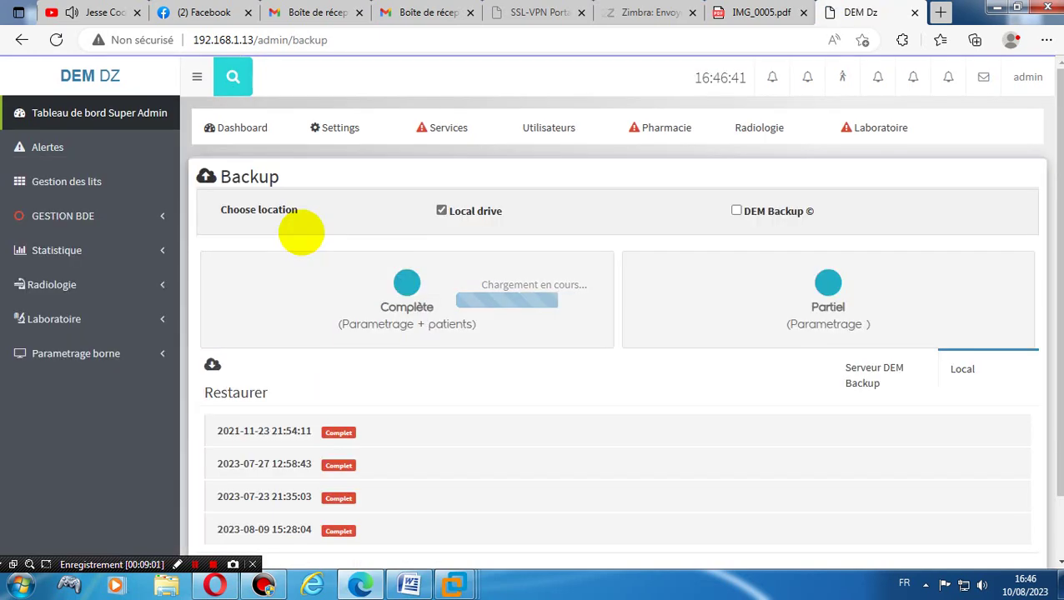
scroll(902, 446, "down", 2)
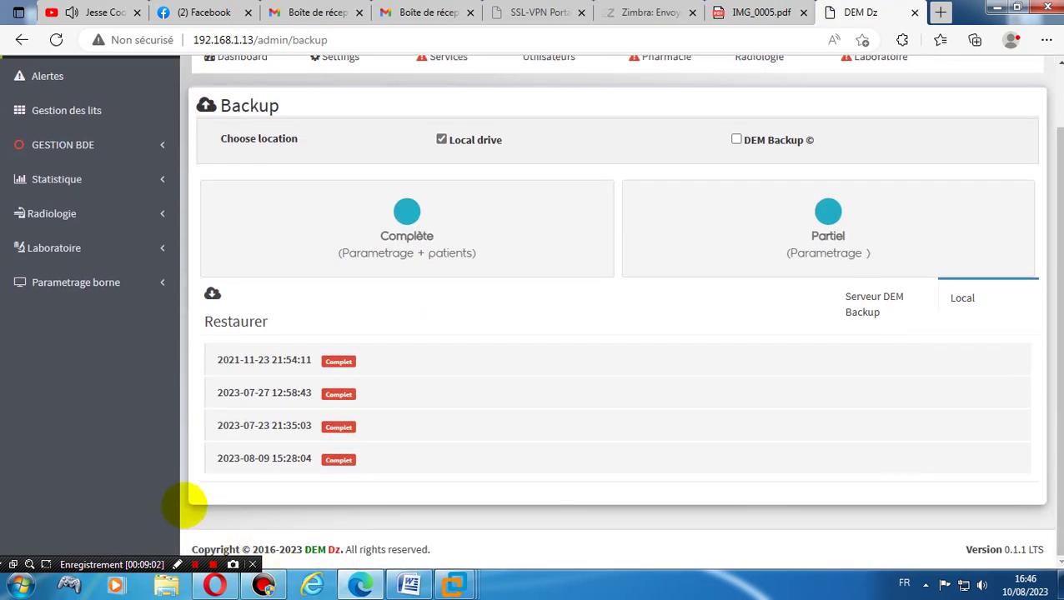
mouse_move(269, 467)
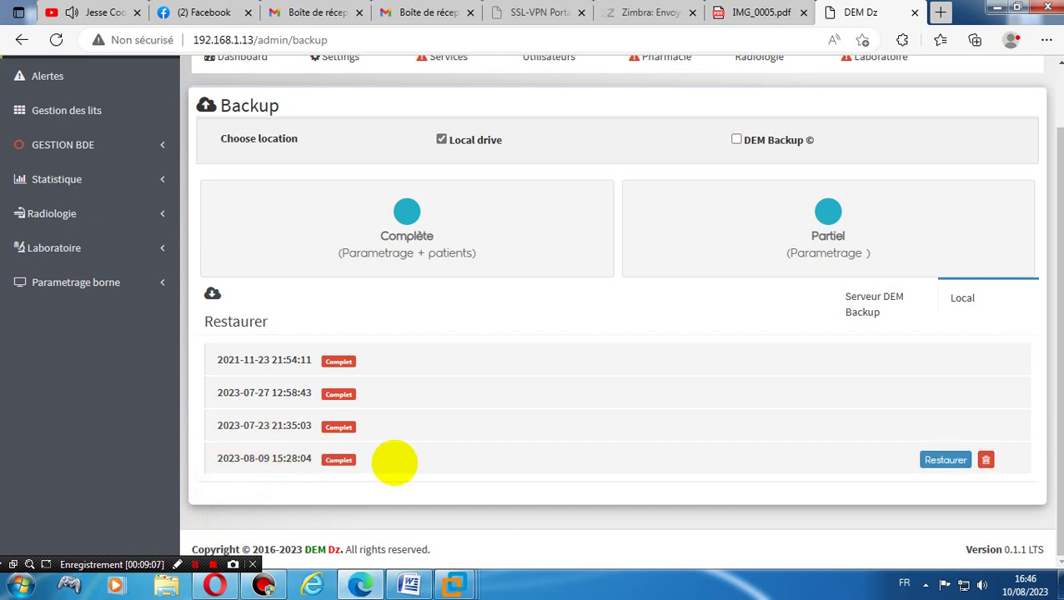
left_click(944, 460)
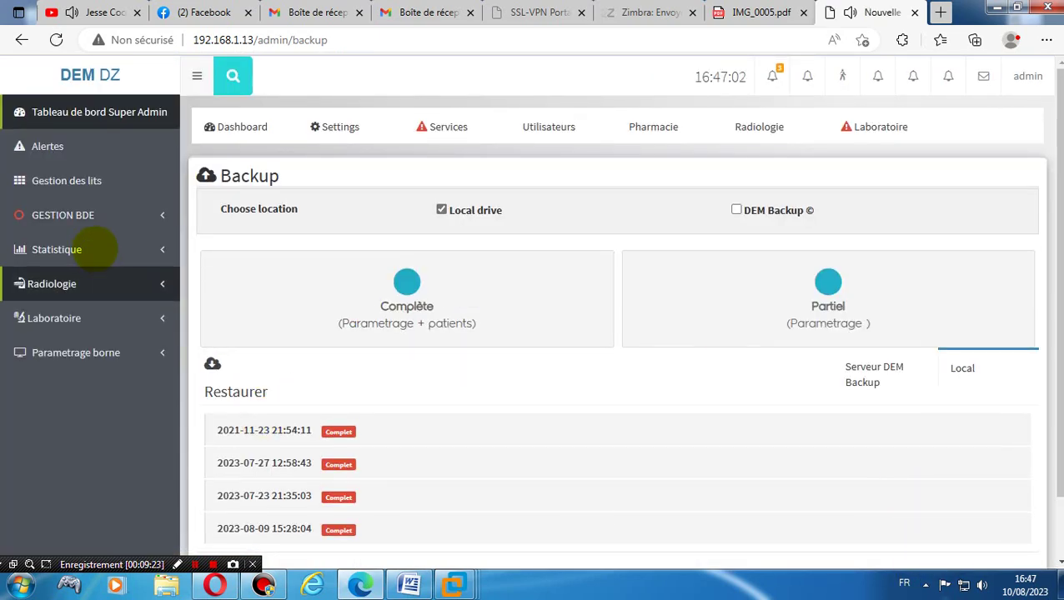
- Check the dashboard shows 170 users, 5062 medicines and 160 beds, then open Settings for version 0.1.1 LTS
left_click(135, 155)
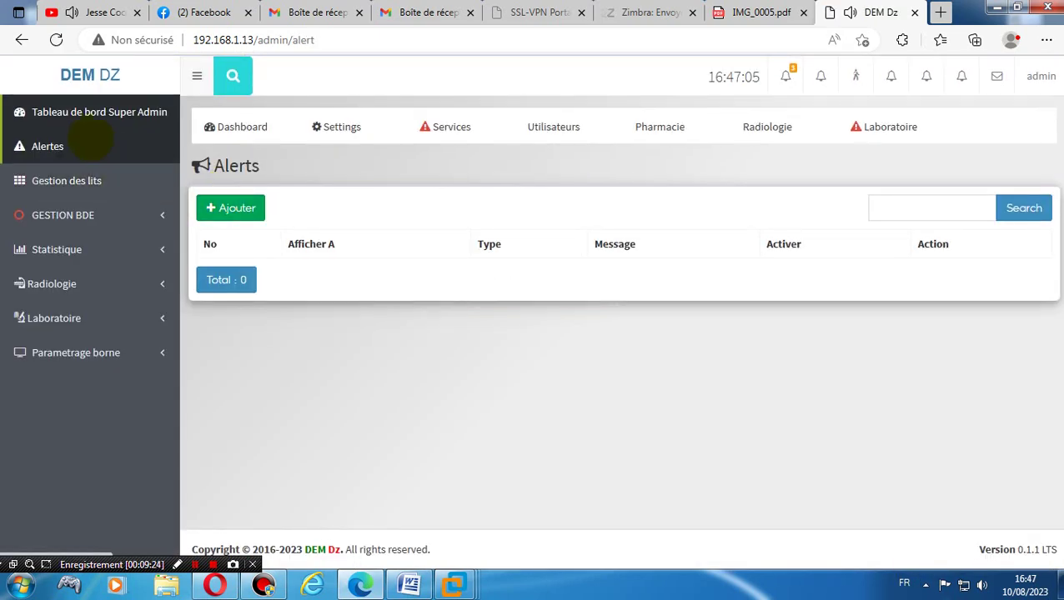
left_click(74, 112)
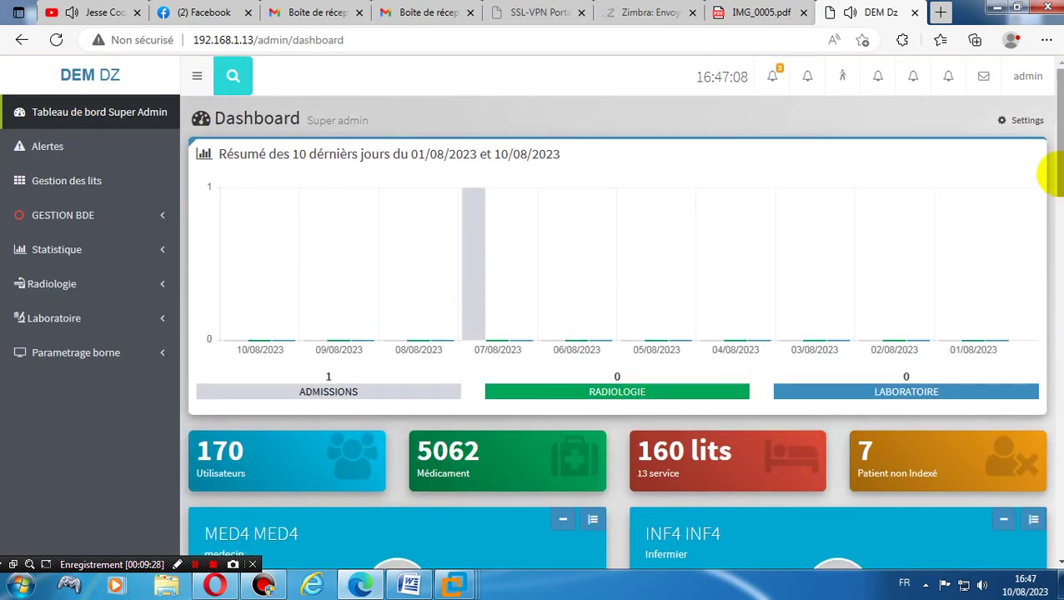
left_click_drag(1045, 166, 1054, 70)
left_click(80, 105)
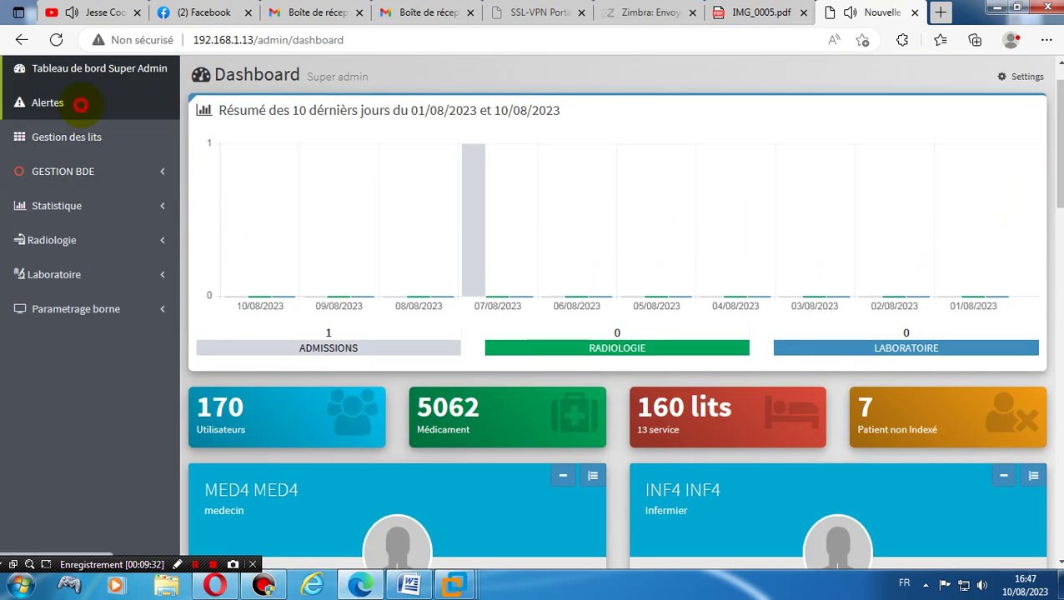
left_click(350, 126)
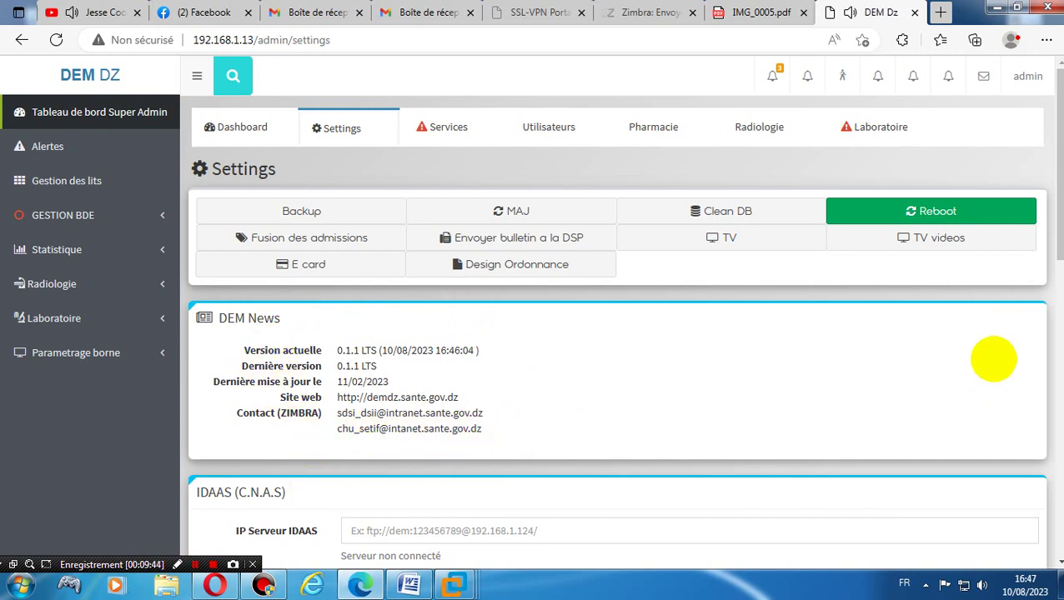
- Scroll the Settings page and sign out of the administrator account
left_click_drag(1054, 227, 1034, 449)
scroll(1034, 448, "down", 2)
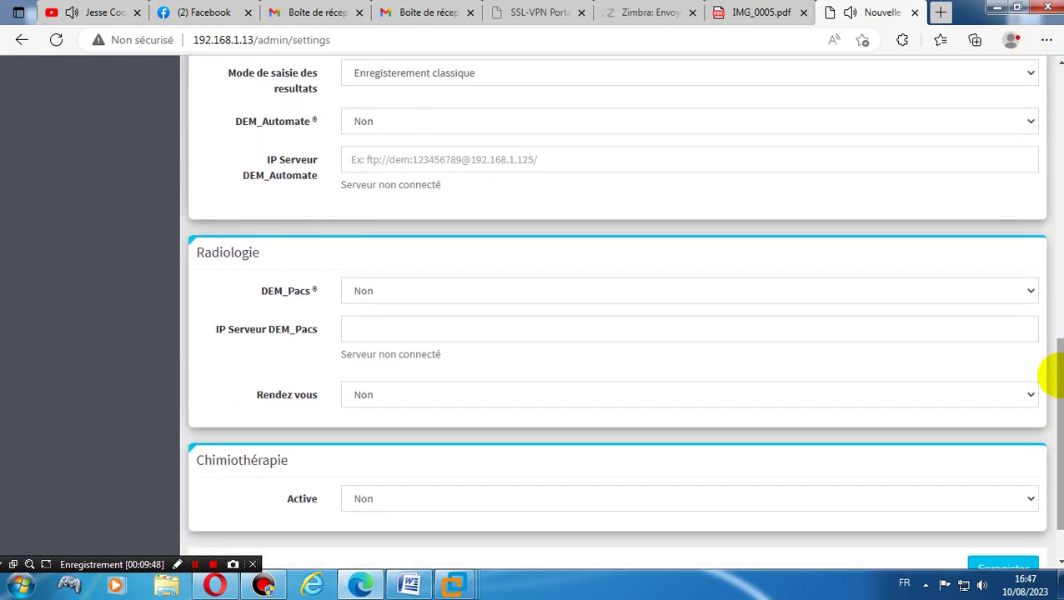
left_click_drag(1052, 373, 1054, 126)
left_click(1028, 73)
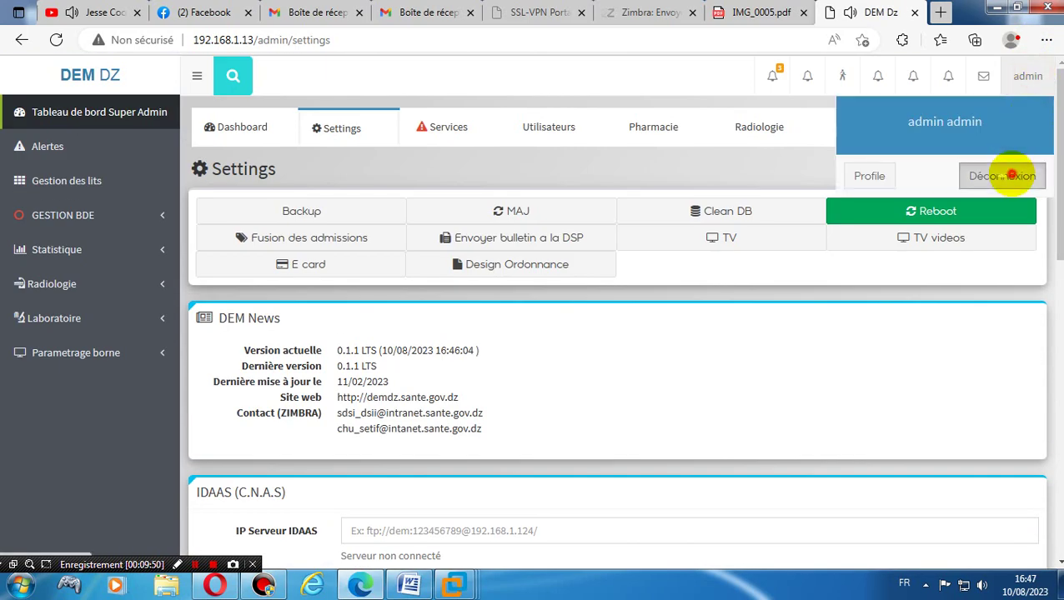
left_click(1013, 176)
- Sign in with the saved admin login and retyped password, reach the dashboard, then sign out again
left_click(498, 338)
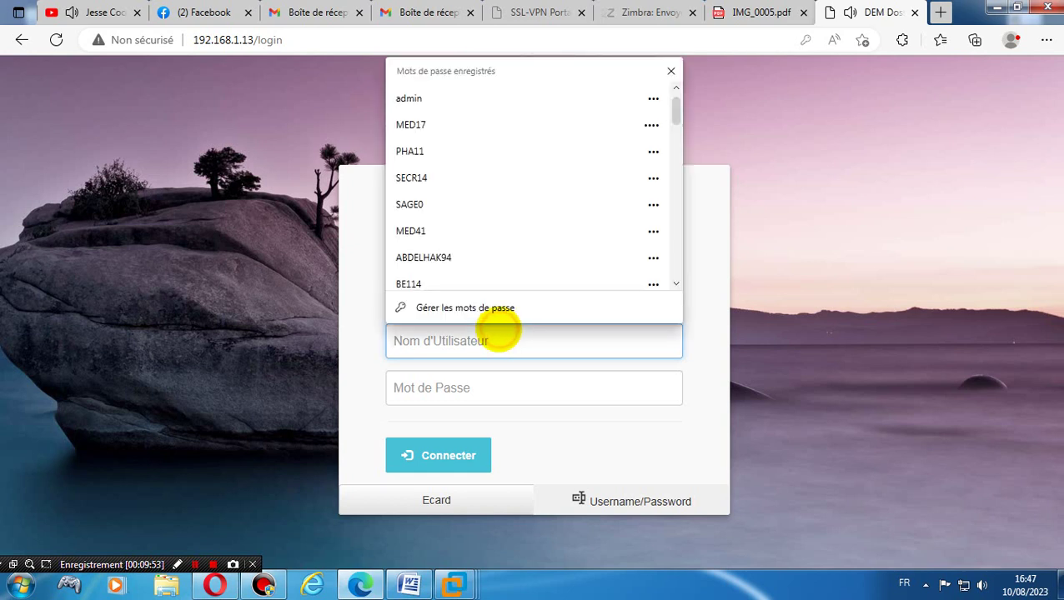
left_click(437, 98)
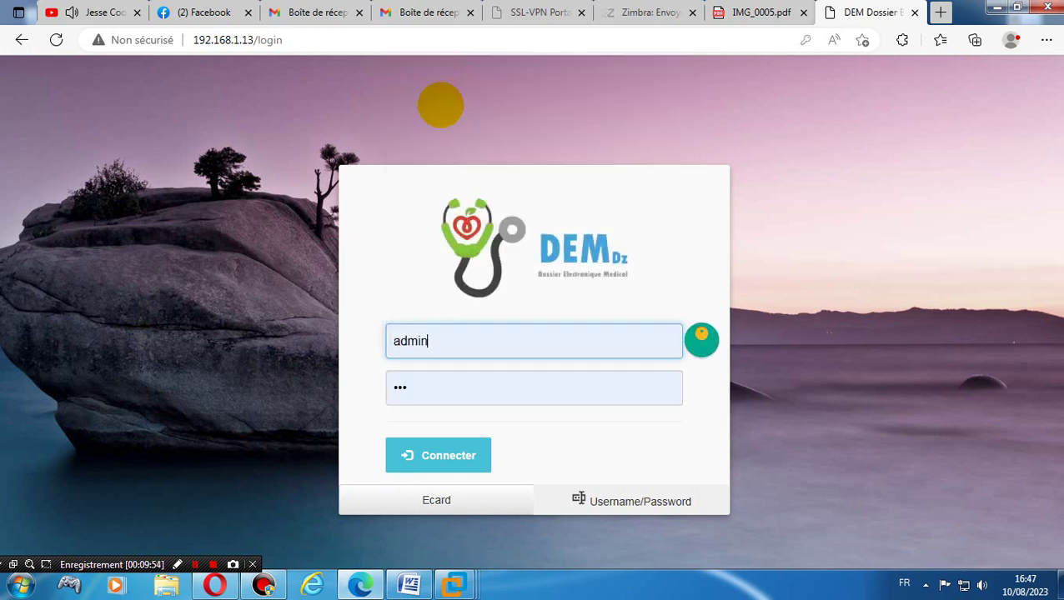
left_click(460, 392)
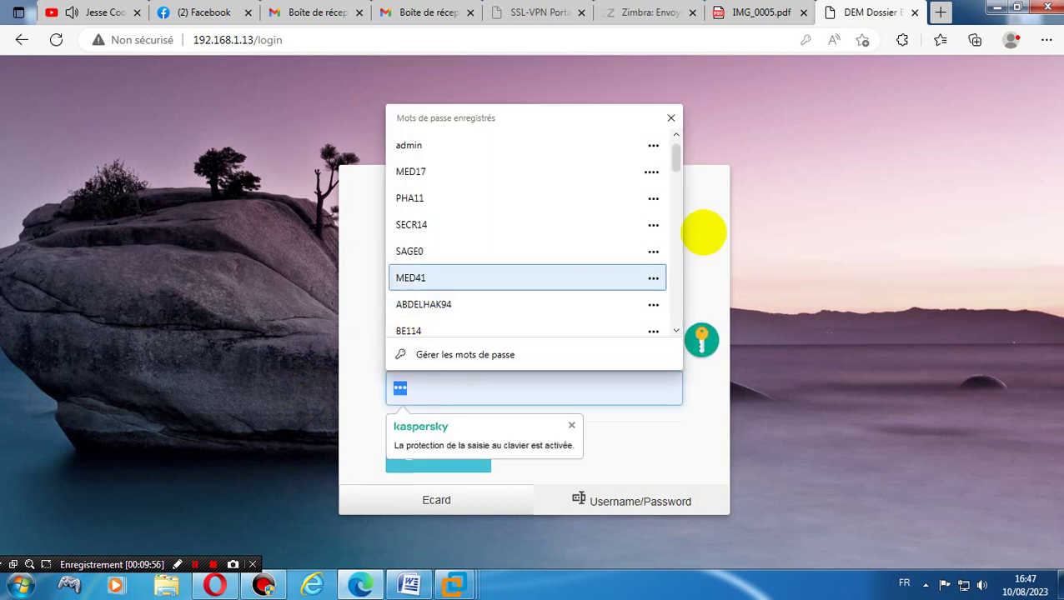
type("123")
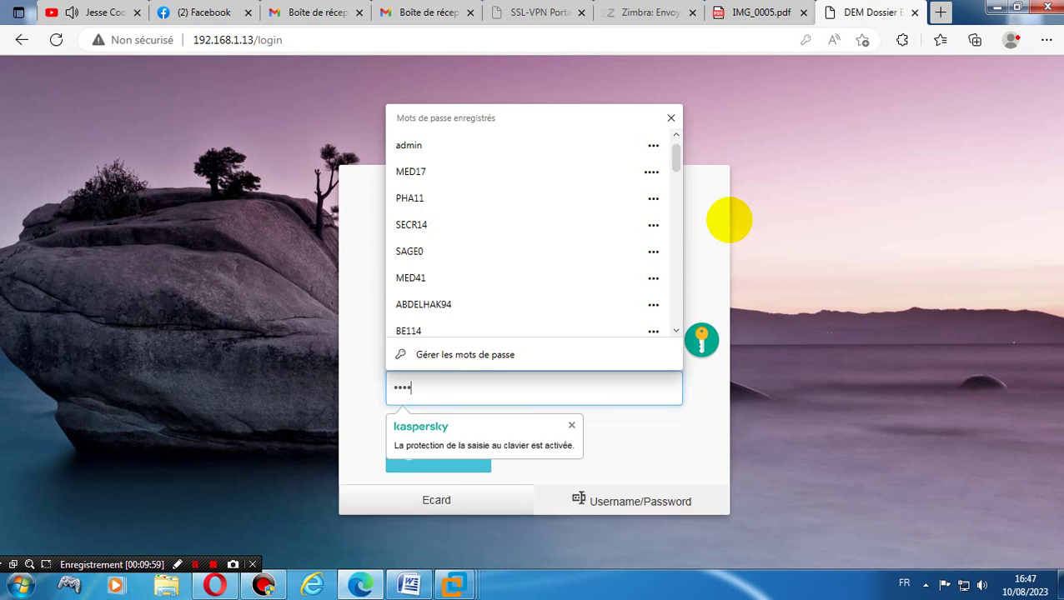
left_click(606, 451)
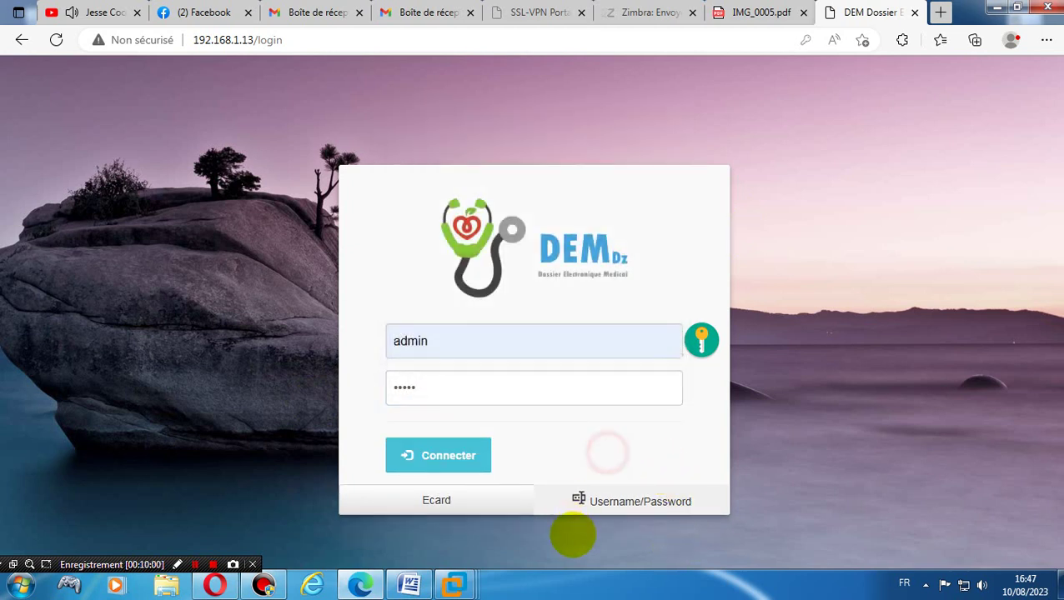
left_click(414, 455)
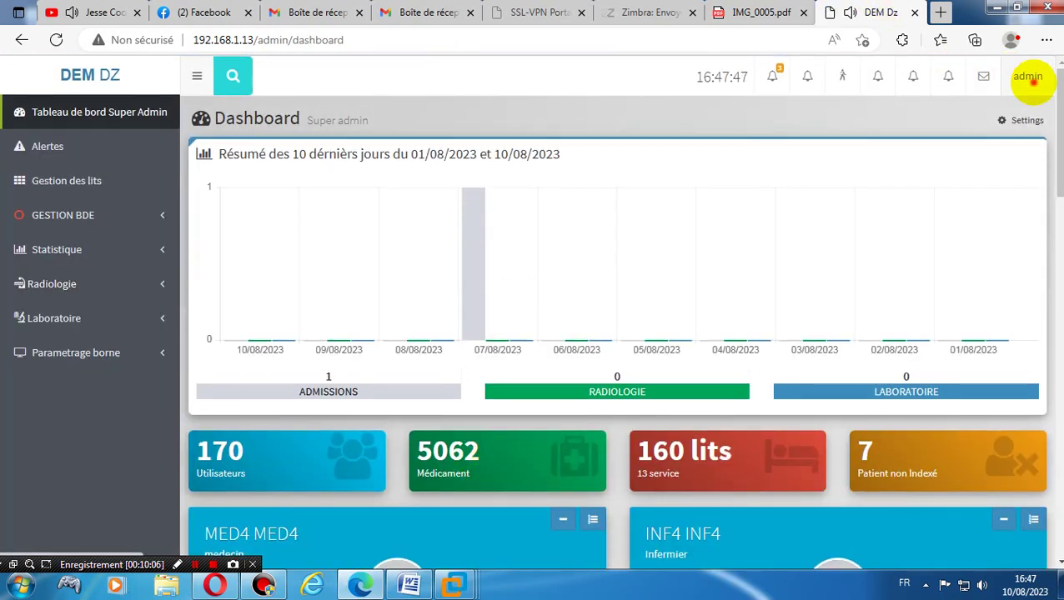
left_click(1027, 76)
left_click(1030, 180)
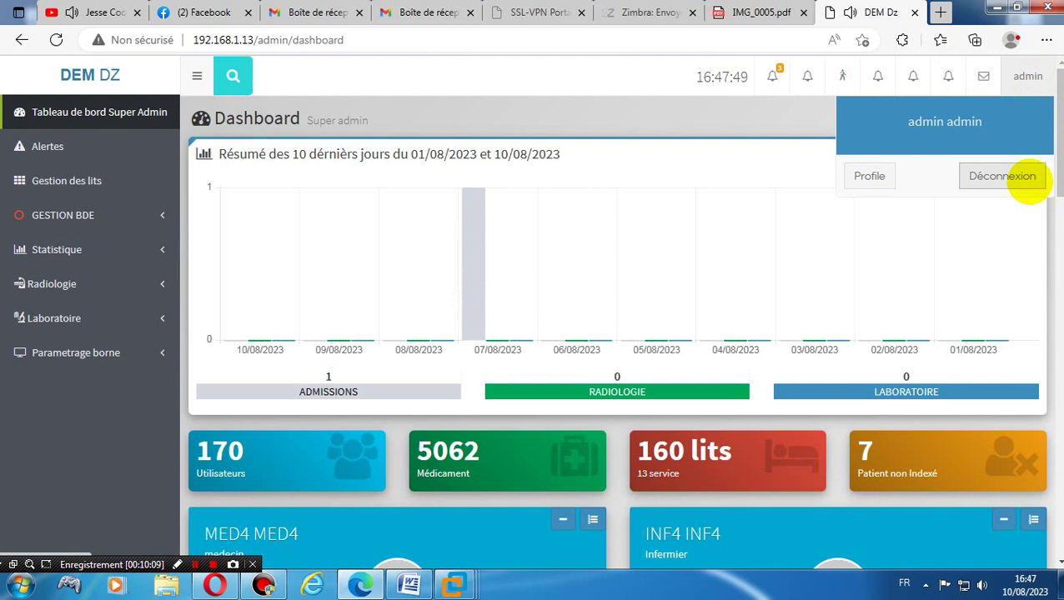